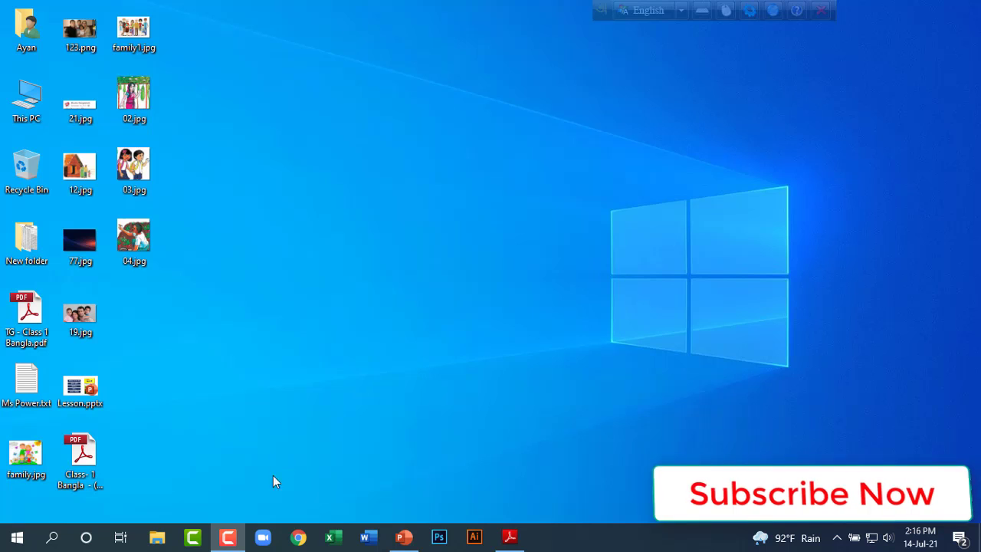
Bring TG - Class 1 Bangla.pdf to the front in Adobe Reader, showing page 10
{"action": "left_click", "coordinate": [512, 538]}
Scroll through page 10 and frame its lesson topic lines with a Lightshot capture
{"action": "scroll", "coordinate": [494, 314], "scroll_direction": "up", "scroll_amount": 4}
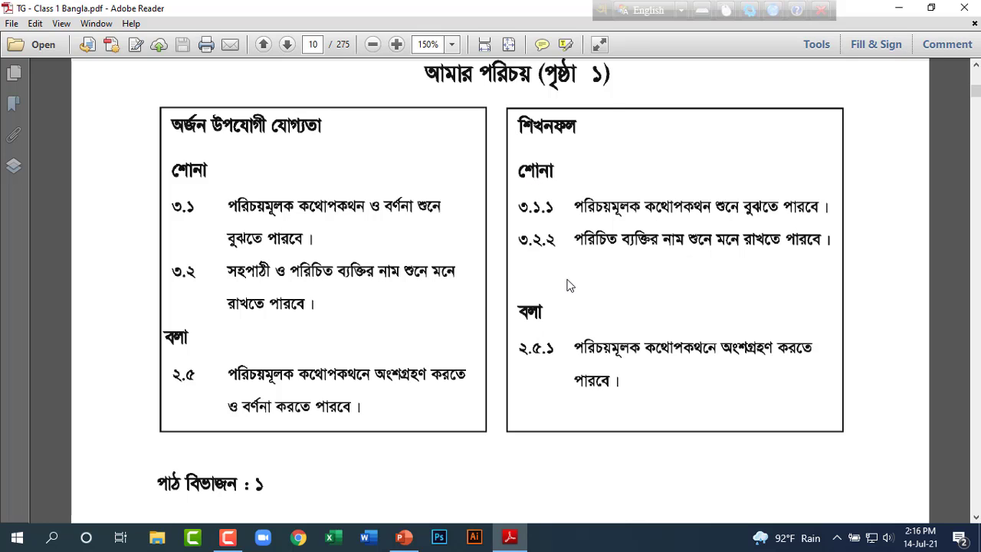
{"action": "scroll", "coordinate": [570, 285], "scroll_direction": "down", "scroll_amount": 5}
{"action": "scroll", "coordinate": [569, 285], "scroll_direction": "down", "scroll_amount": 1}
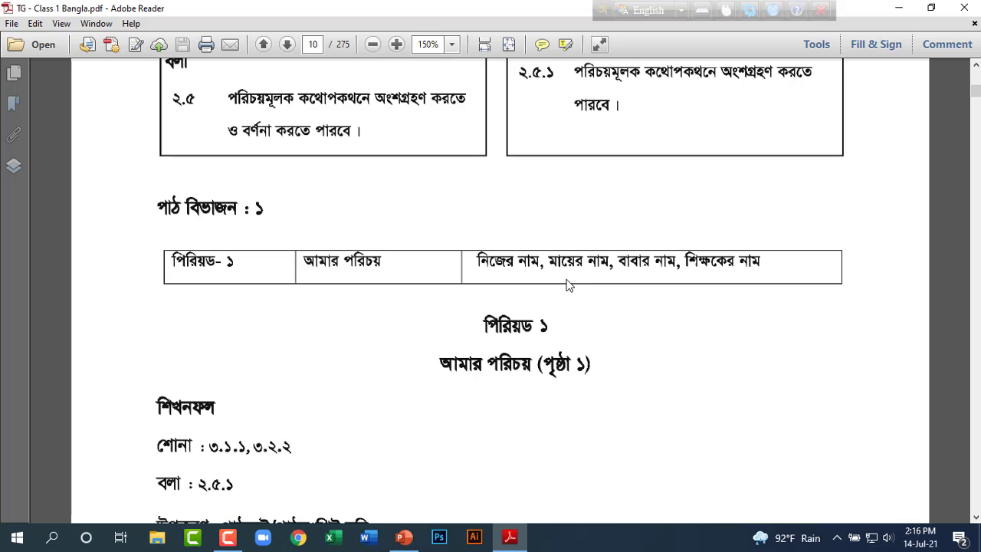
{"action": "scroll", "coordinate": [570, 285], "scroll_direction": "down", "scroll_amount": 3}
{"action": "scroll", "coordinate": [567, 285], "scroll_direction": "down", "scroll_amount": 2}
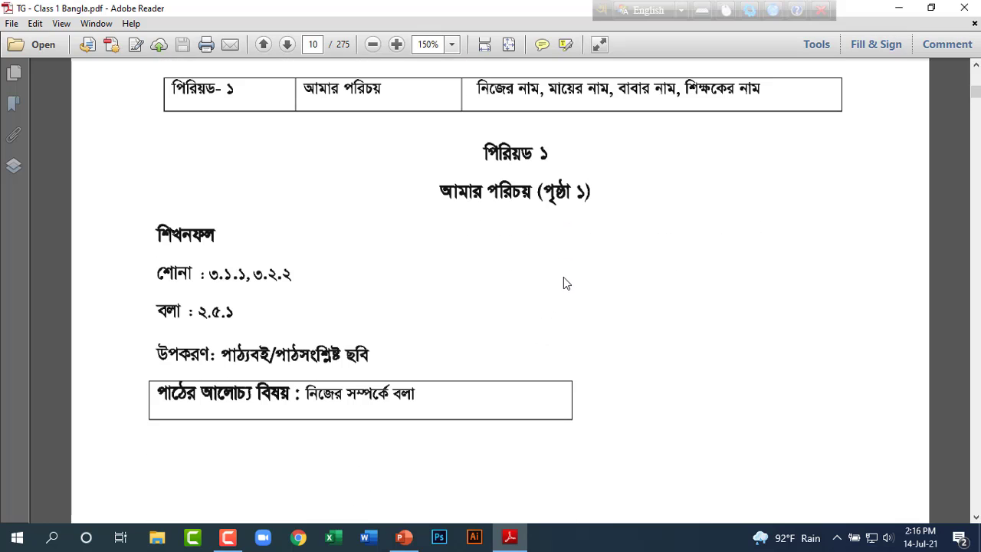
{"action": "scroll", "coordinate": [566, 283], "scroll_direction": "down", "scroll_amount": 1}
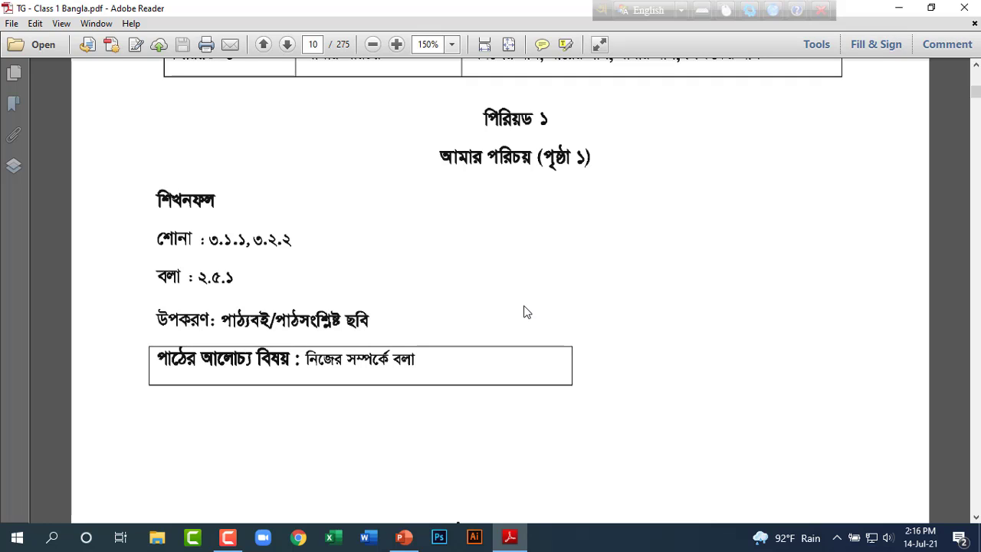
{"action": "key", "text": "Print"}
{"action": "mouse_move", "coordinate": [139, 335]}
{"action": "left_mouse_down"}
{"action": "mouse_move", "coordinate": [273, 337]}
{"action": "mouse_move", "coordinate": [460, 367]}
{"action": "mouse_move", "coordinate": [522, 390]}
{"action": "left_mouse_up"}
Frame the শিখন শেখানো কার্যাবলি heading, dismiss it, and scroll on to page 11's activities list
{"action": "scroll", "coordinate": [509, 386], "scroll_direction": "down", "scroll_amount": 5}
{"action": "scroll", "coordinate": [509, 385], "scroll_direction": "down", "scroll_amount": 2}
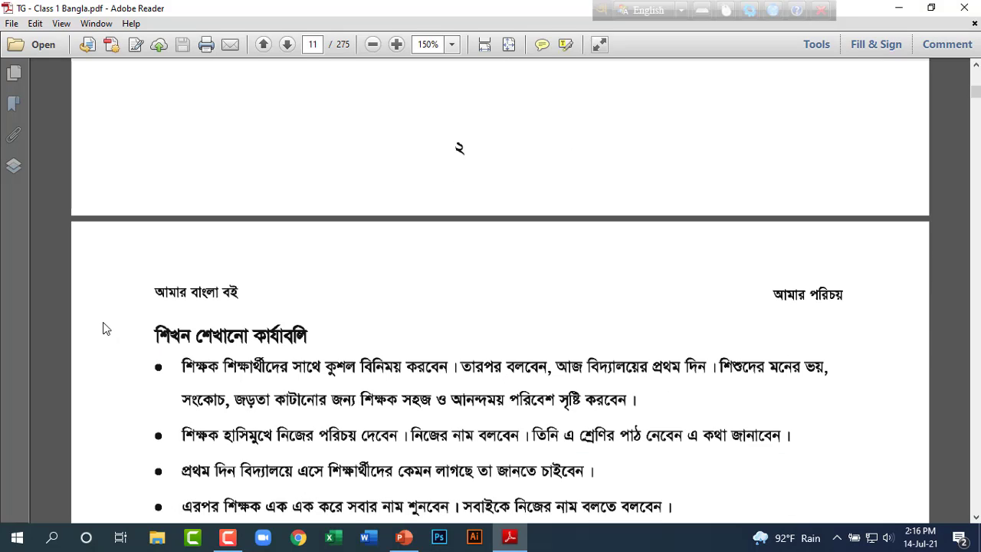
{"action": "key", "text": "Print"}
{"action": "left_click_drag", "start_coordinate": [122, 303], "coordinate": [354, 352]}
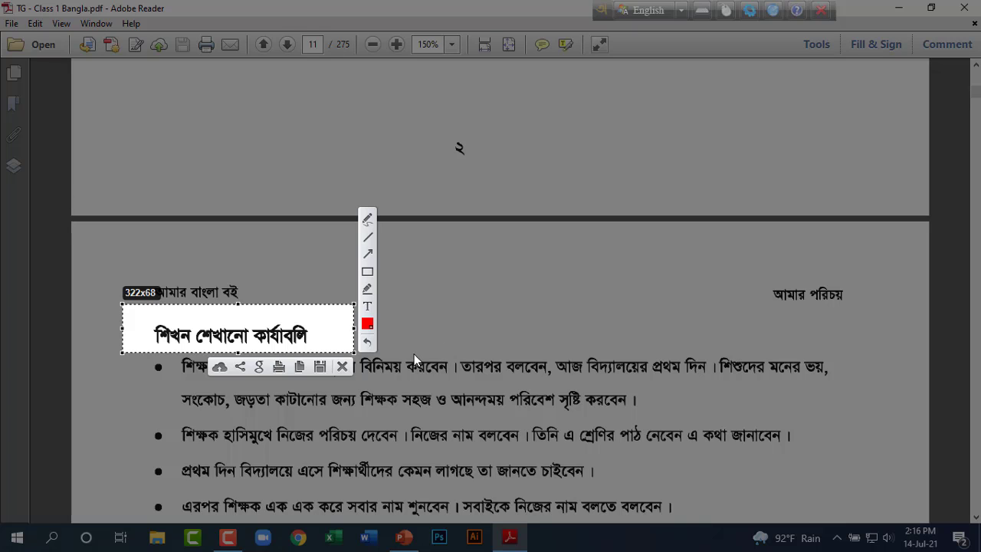
{"action": "key", "text": "Escape"}
{"action": "scroll", "coordinate": [412, 350], "scroll_direction": "down", "scroll_amount": 2}
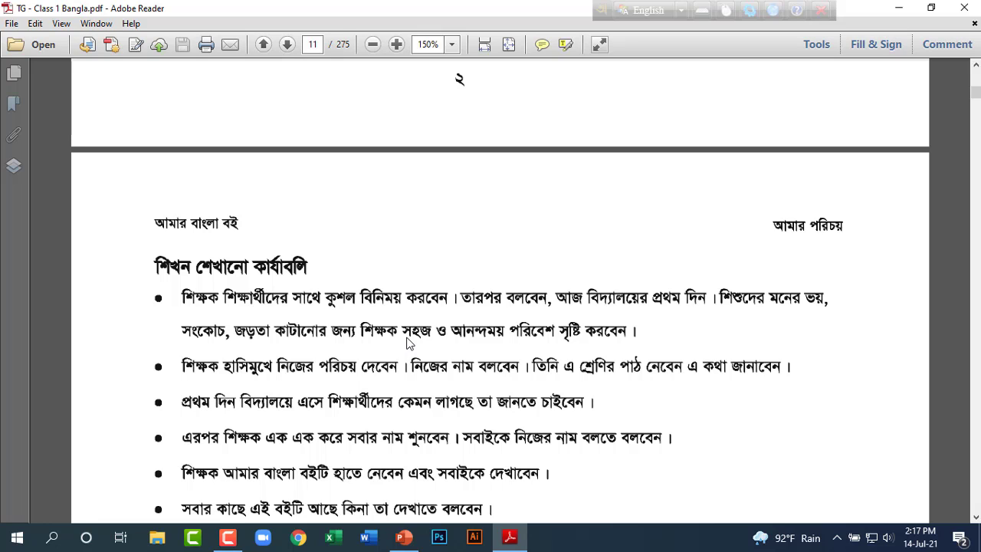
{"action": "scroll", "coordinate": [409, 343], "scroll_direction": "down", "scroll_amount": 1}
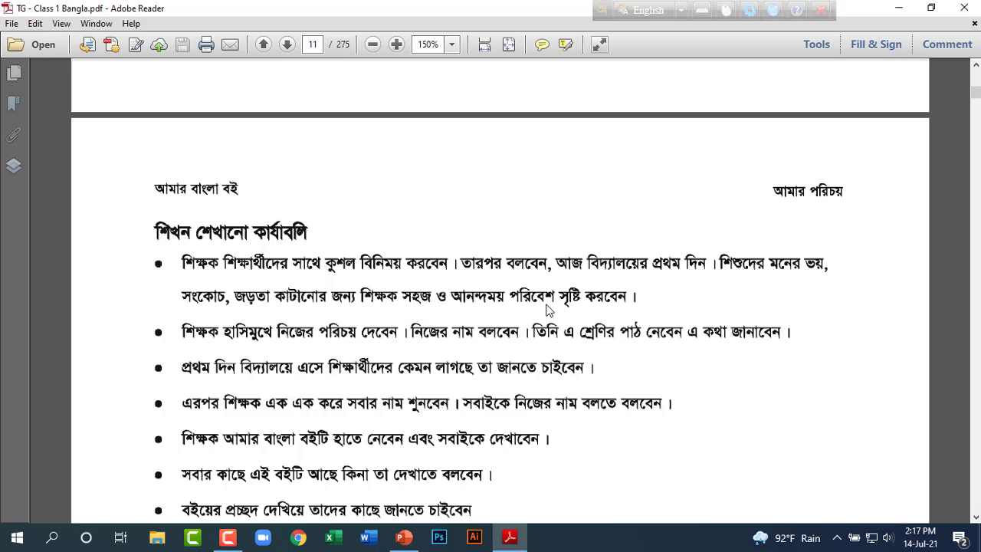
Switch to Lesson.pptx, scroll to slide 3 and present it full screen
{"action": "left_click", "coordinate": [406, 540]}
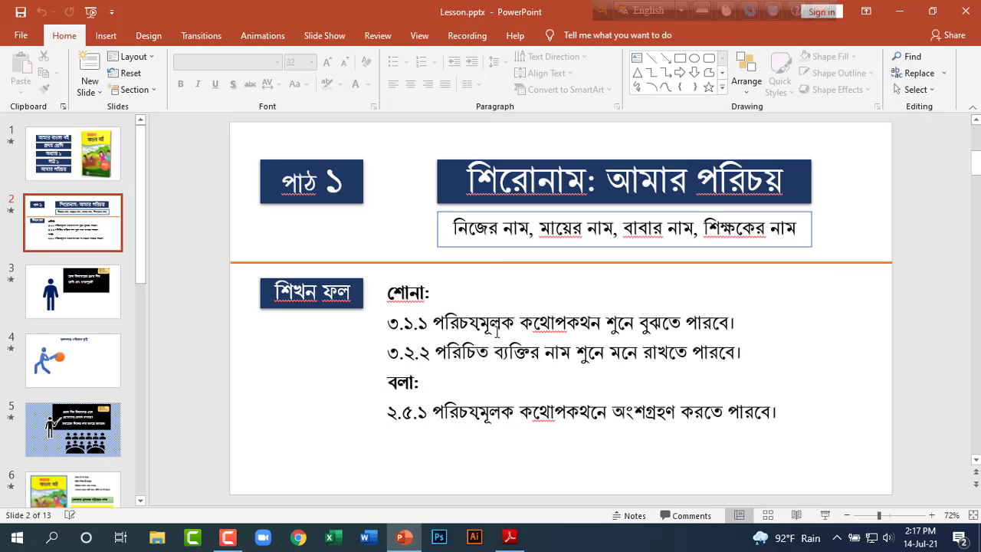
{"action": "scroll", "coordinate": [497, 333], "scroll_direction": "down", "scroll_amount": 1}
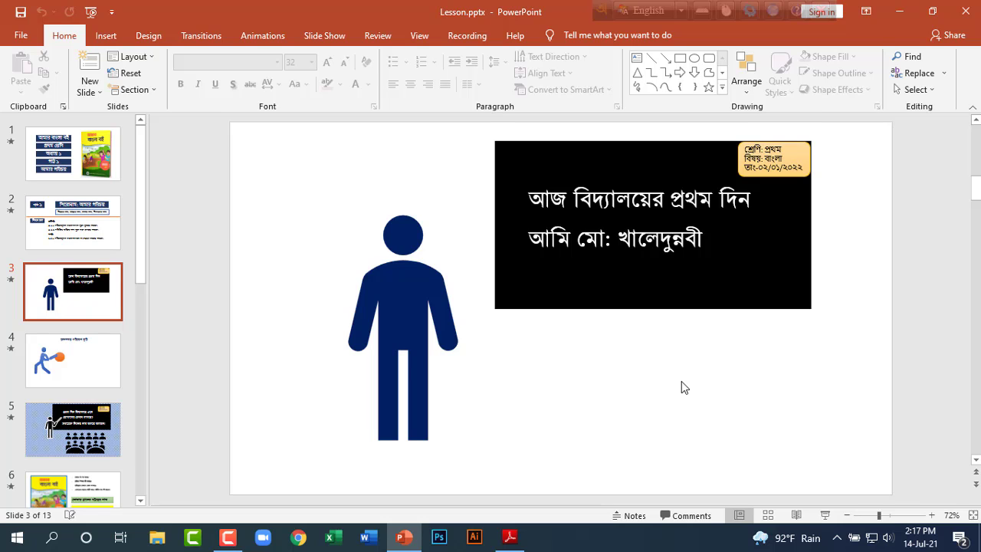
{"action": "left_click", "coordinate": [825, 515]}
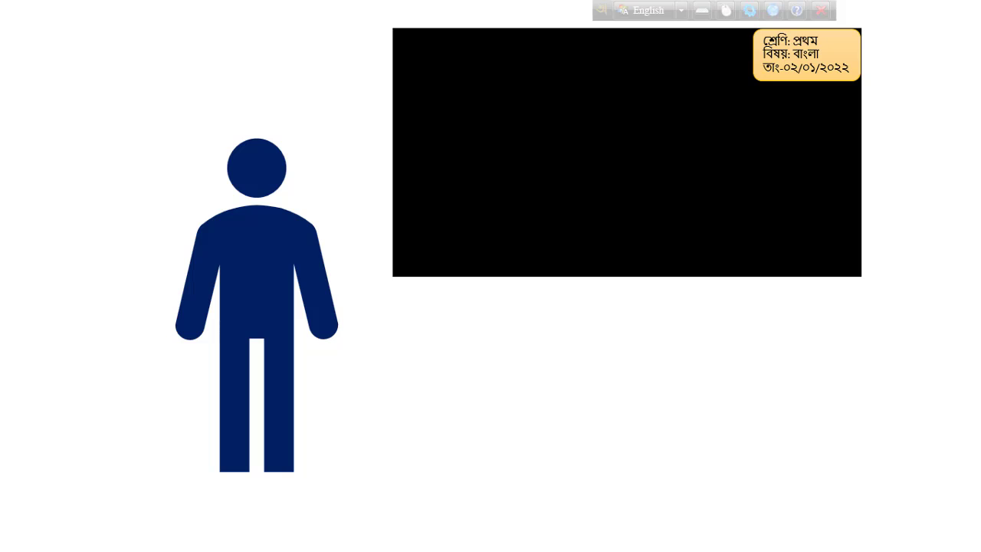
Play slide 3's title animation, end the show, and go back to the guide's page 11
{"action": "left_click", "coordinate": [731, 371]}
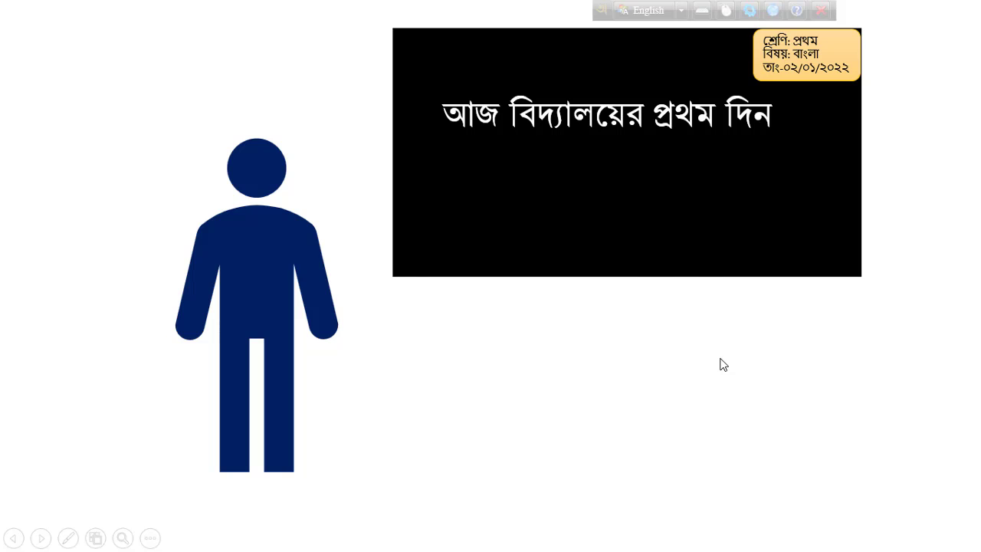
{"action": "key", "text": "Escape"}
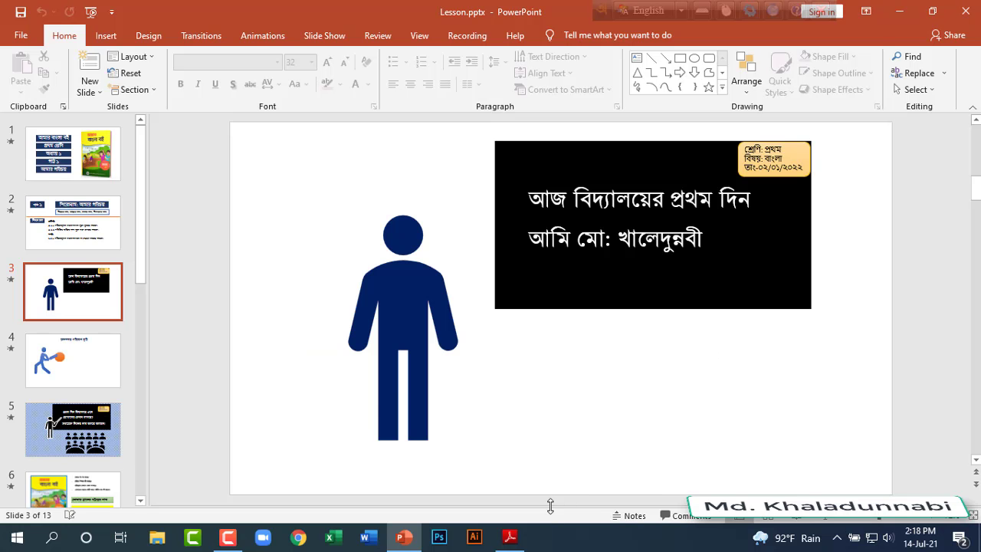
{"action": "left_click", "coordinate": [510, 534]}
{"action": "scroll", "coordinate": [313, 360], "scroll_direction": "down", "scroll_amount": 1}
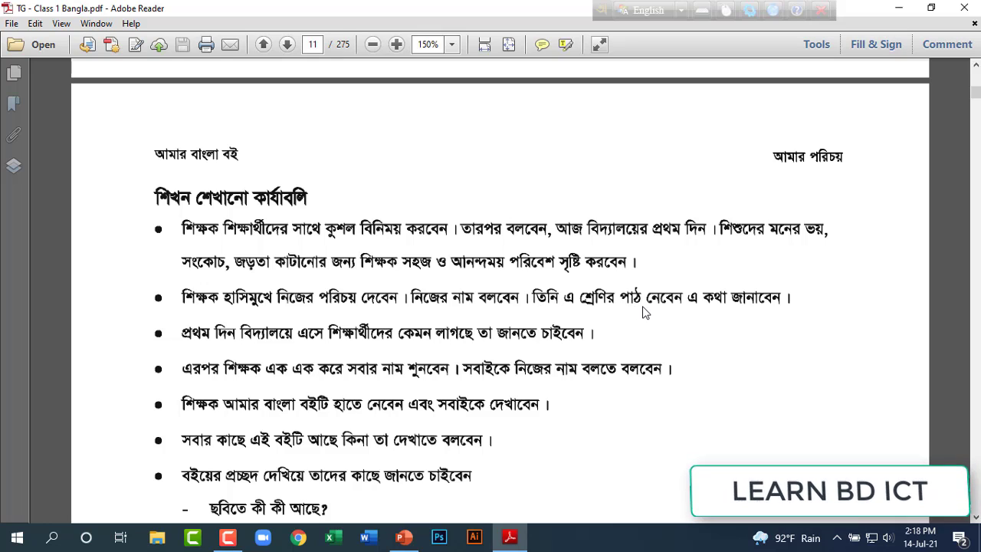
Back in PowerPoint, select the subject text বাংলা in slide 3's class and date note
{"action": "left_click", "coordinate": [410, 539]}
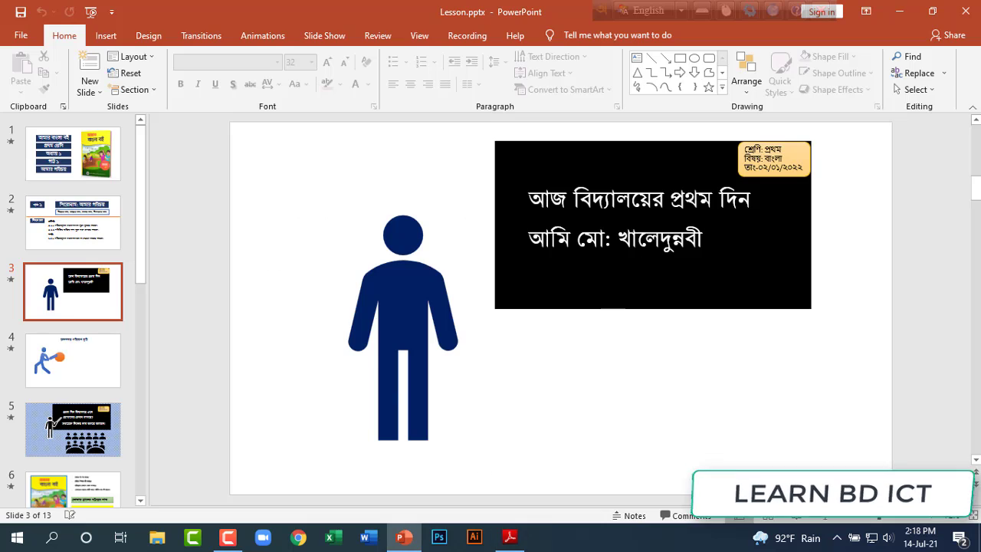
{"action": "left_click", "coordinate": [765, 164]}
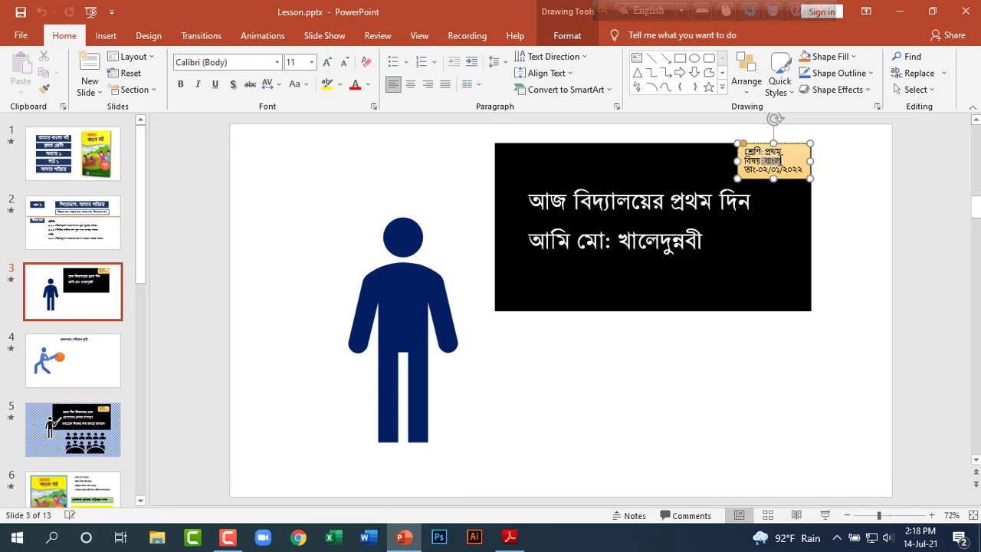
{"action": "left_click_drag", "start_coordinate": [764, 161], "coordinate": [783, 161]}
{"action": "scroll", "coordinate": [795, 201], "scroll_direction": "up", "scroll_amount": 10}
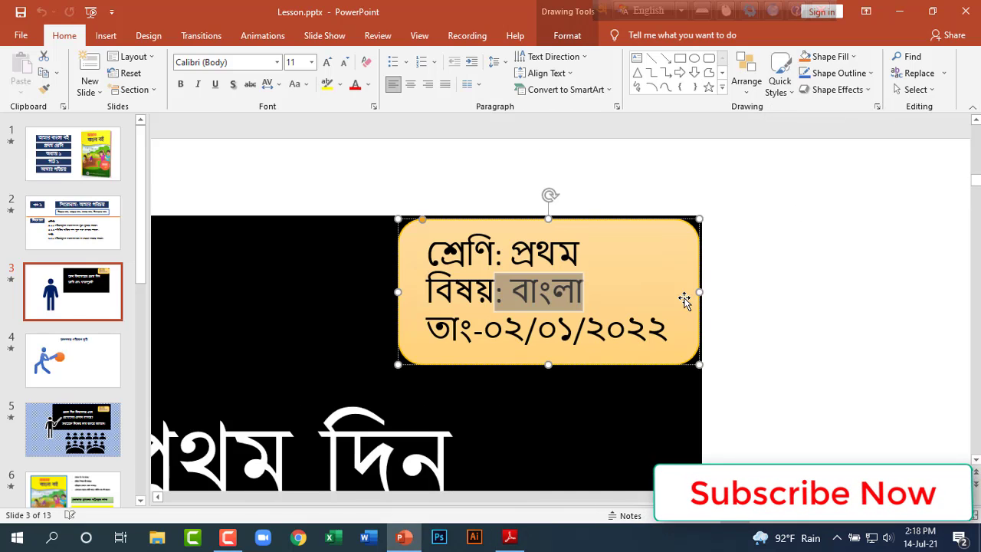
{"action": "left_click", "coordinate": [650, 287]}
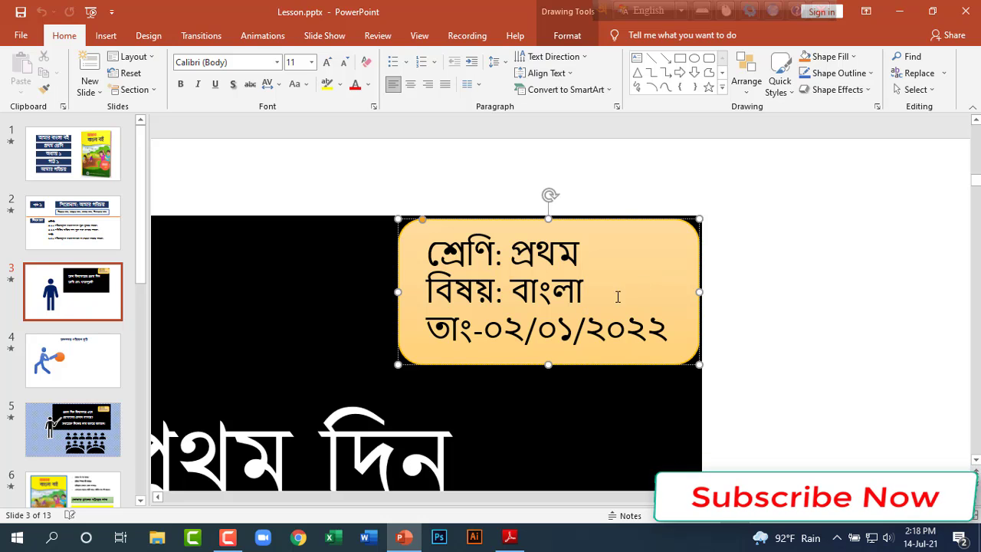
Move on to slide 4, the figure kicking an orange ball
{"action": "scroll", "coordinate": [538, 290], "scroll_direction": "down", "scroll_amount": 8}
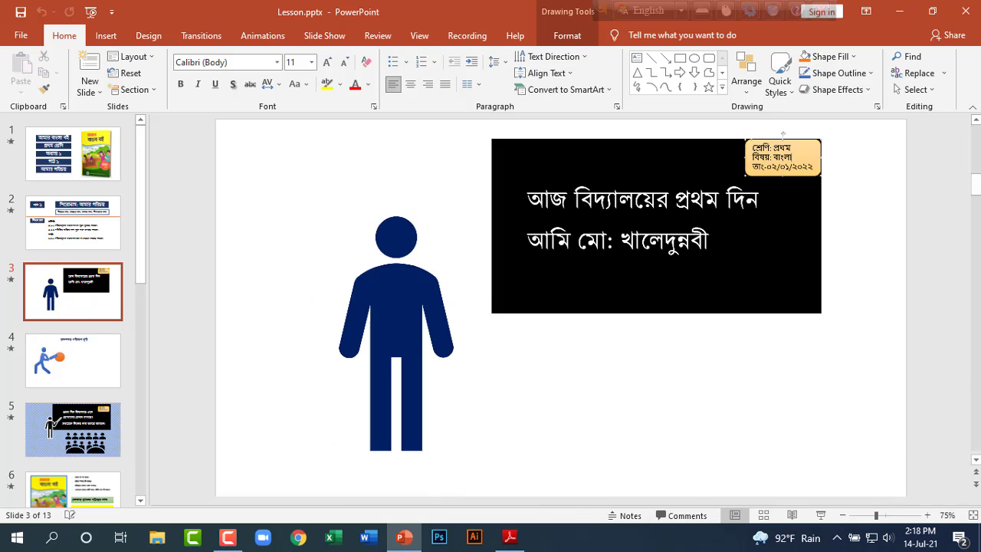
{"action": "scroll", "coordinate": [539, 290], "scroll_direction": "up", "scroll_amount": 2}
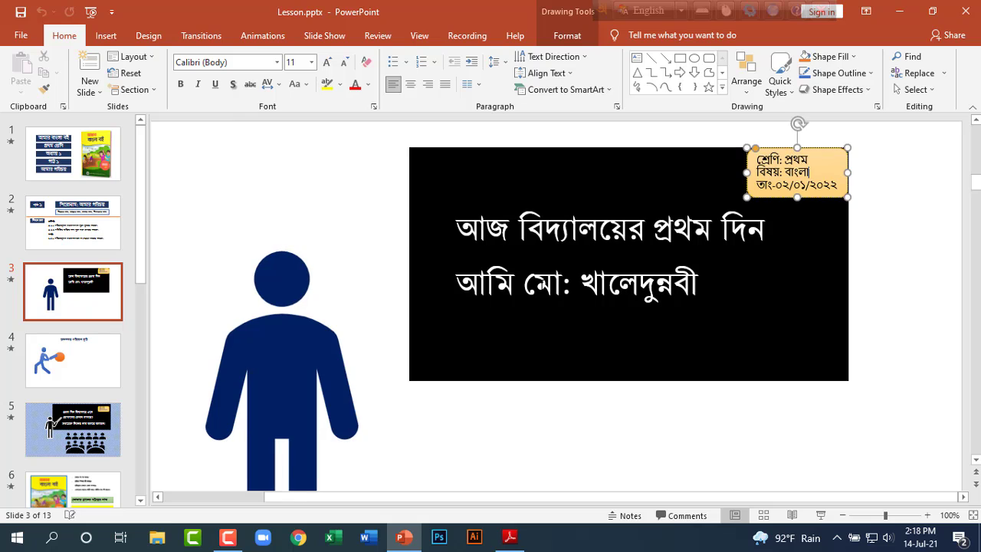
{"action": "scroll", "coordinate": [541, 285], "scroll_direction": "down", "scroll_amount": 2}
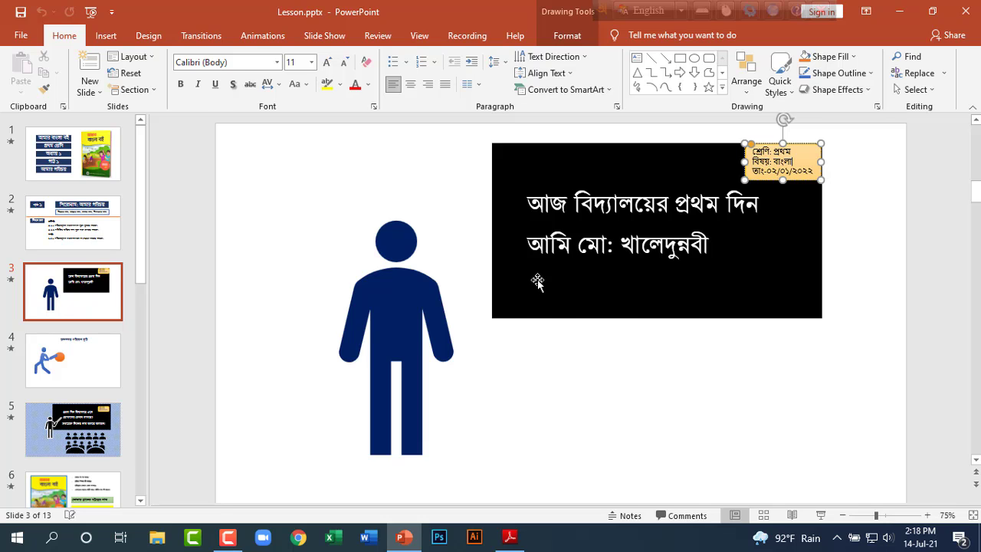
{"action": "scroll", "coordinate": [537, 282], "scroll_direction": "up", "scroll_amount": 1}
{"action": "scroll", "coordinate": [533, 280], "scroll_direction": "down", "scroll_amount": 1}
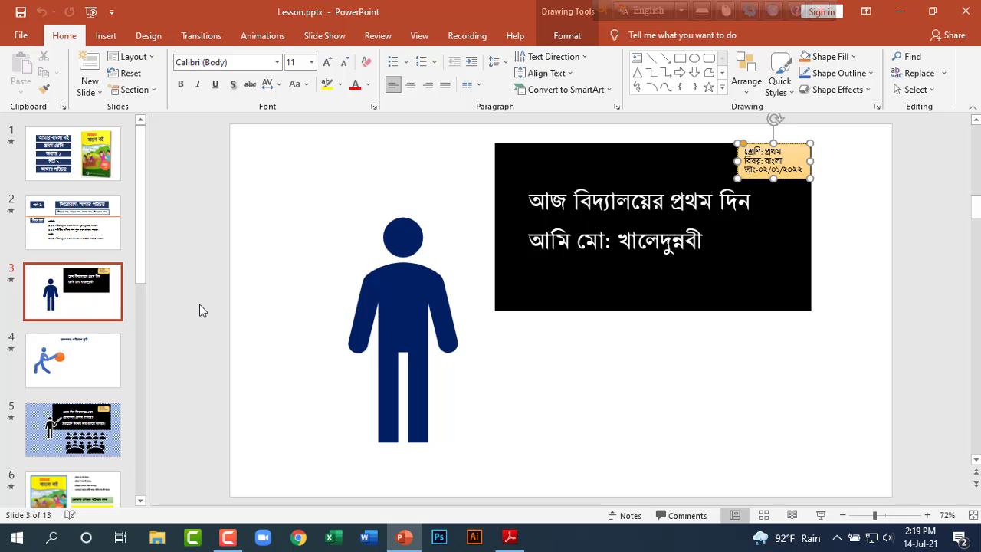
{"action": "scroll", "coordinate": [224, 330], "scroll_direction": "up", "scroll_amount": 3}
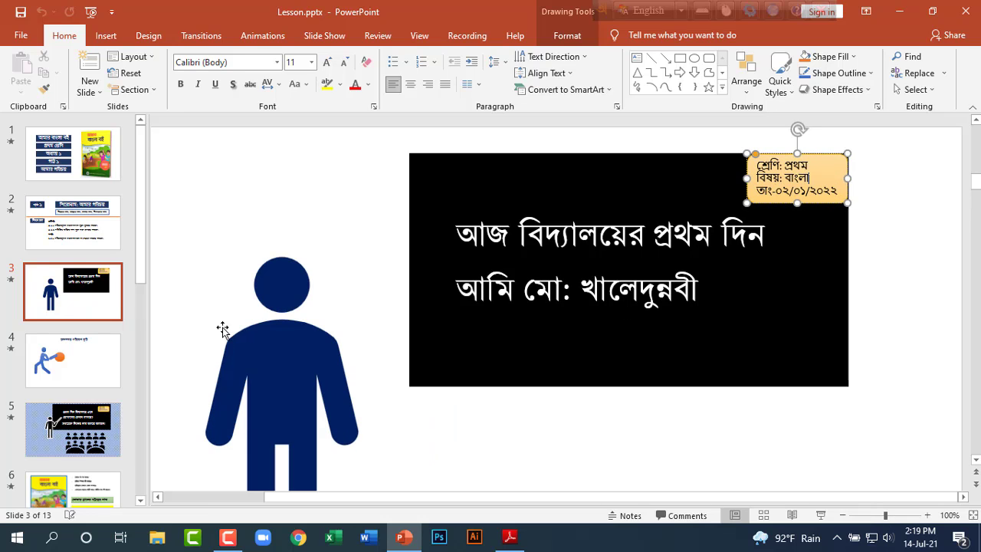
{"action": "left_click", "coordinate": [110, 344]}
Present slide 4 briefly, end the show, then open slide 5 in Normal view
{"action": "scroll", "coordinate": [313, 328], "scroll_direction": "up", "scroll_amount": 5}
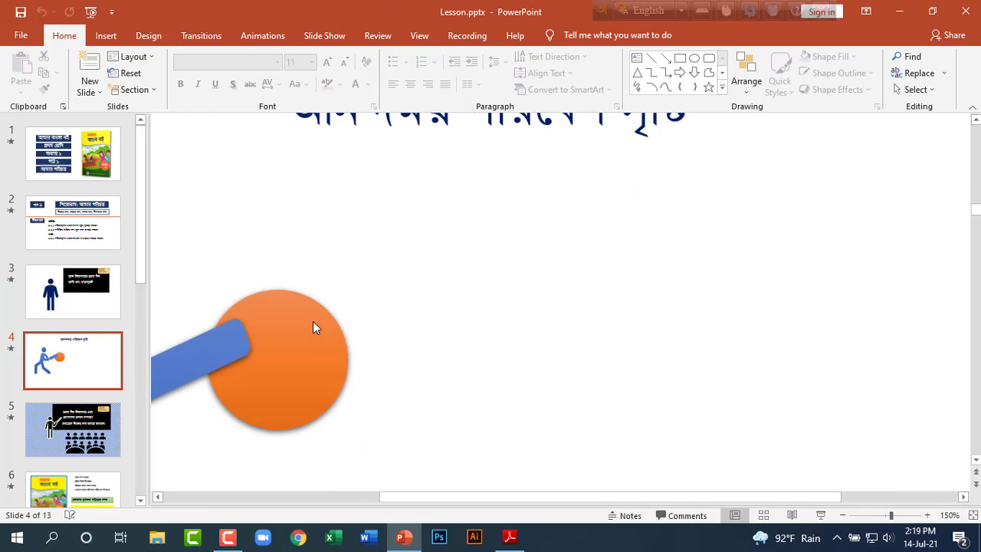
{"action": "scroll", "coordinate": [312, 327], "scroll_direction": "down", "scroll_amount": 5}
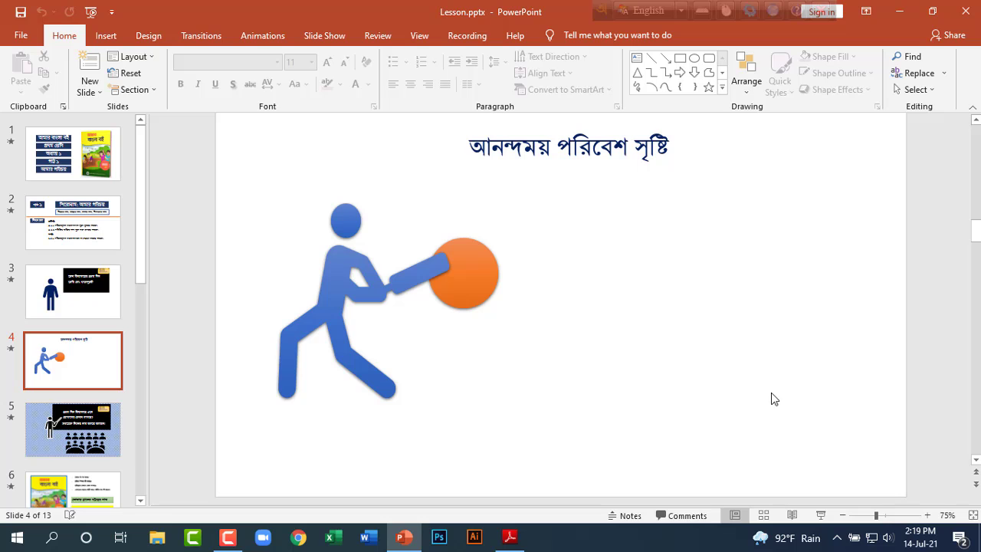
{"action": "left_click", "coordinate": [821, 515]}
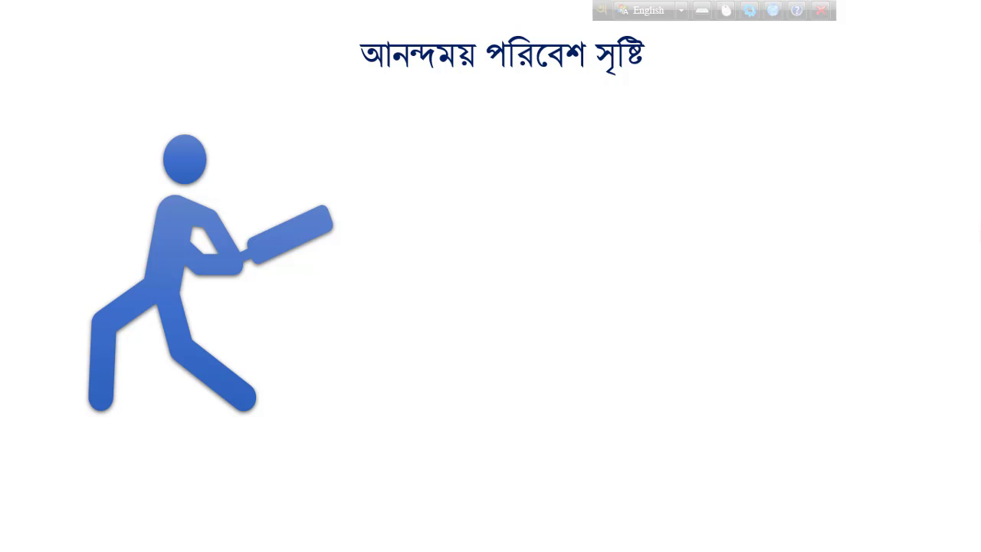
{"action": "key", "text": "Escape"}
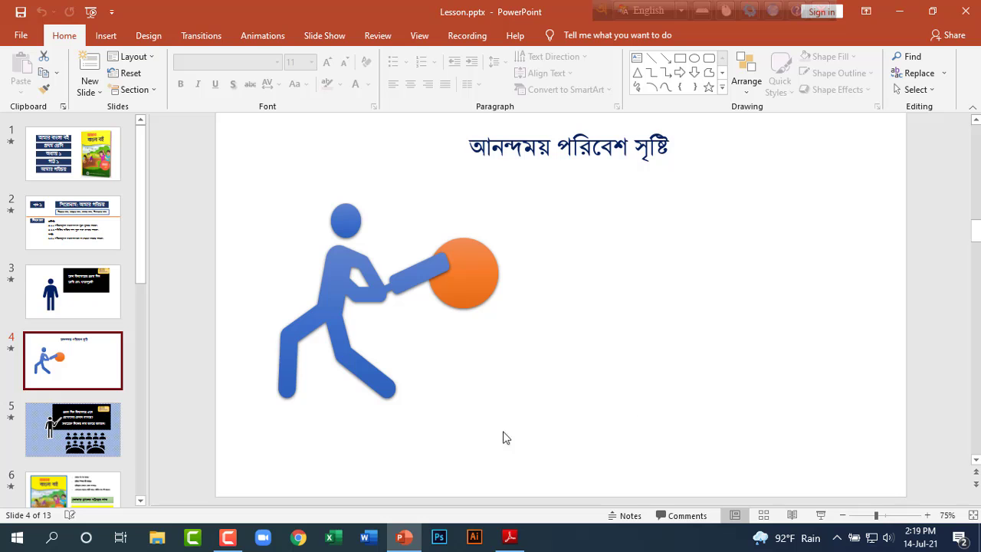
{"action": "left_click", "coordinate": [92, 421]}
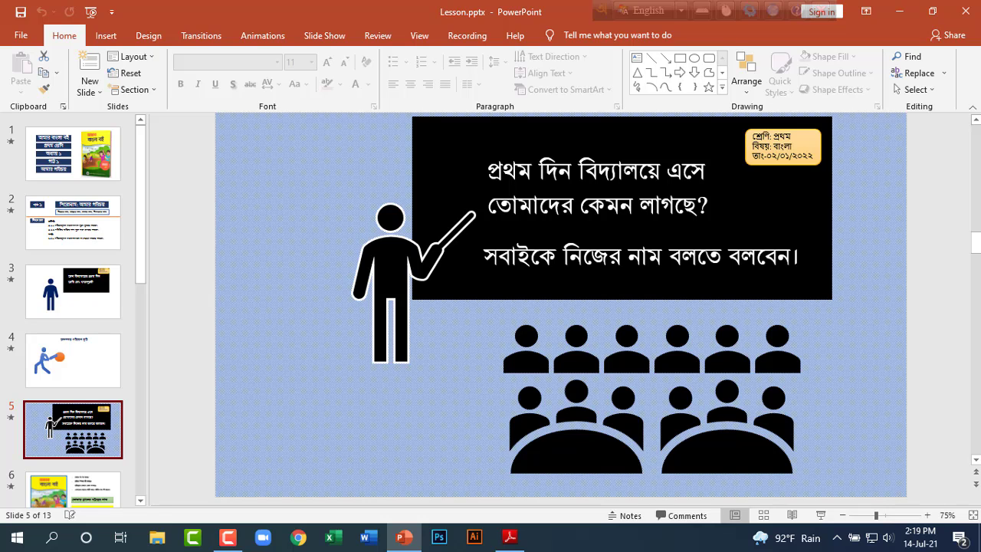
Drag slide 5's name-sharing text box off the slide, then frame a guide passage in Lightshot
{"action": "left_click", "coordinate": [665, 259]}
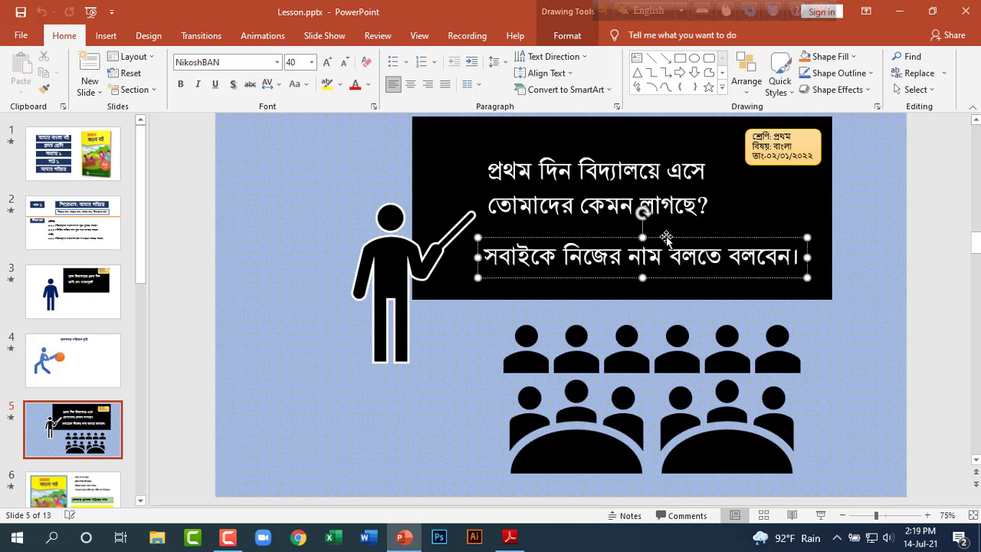
{"action": "left_click_drag", "start_coordinate": [670, 244], "coordinate": [667, 239]}
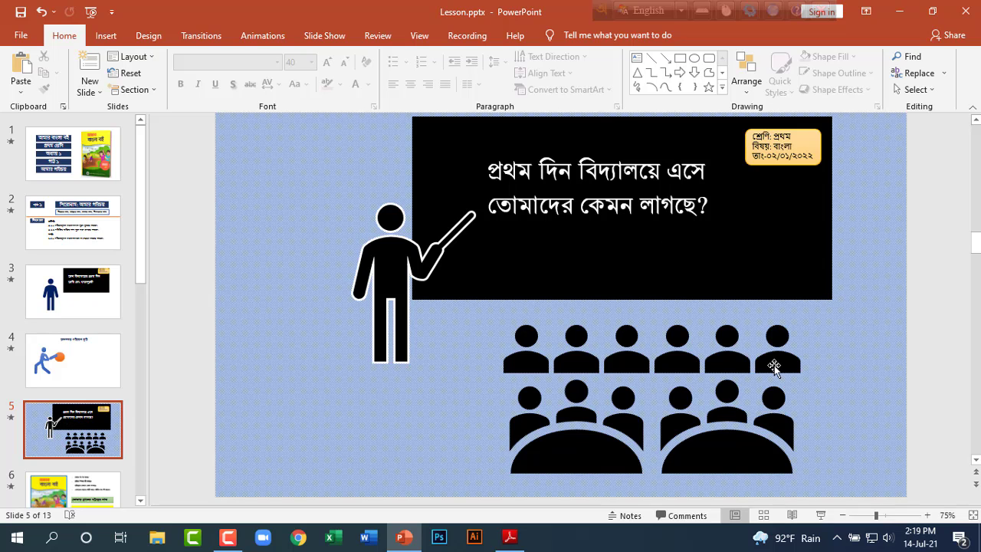
{"action": "left_click", "coordinate": [510, 537]}
{"action": "scroll", "coordinate": [642, 340], "scroll_direction": "down", "scroll_amount": 1}
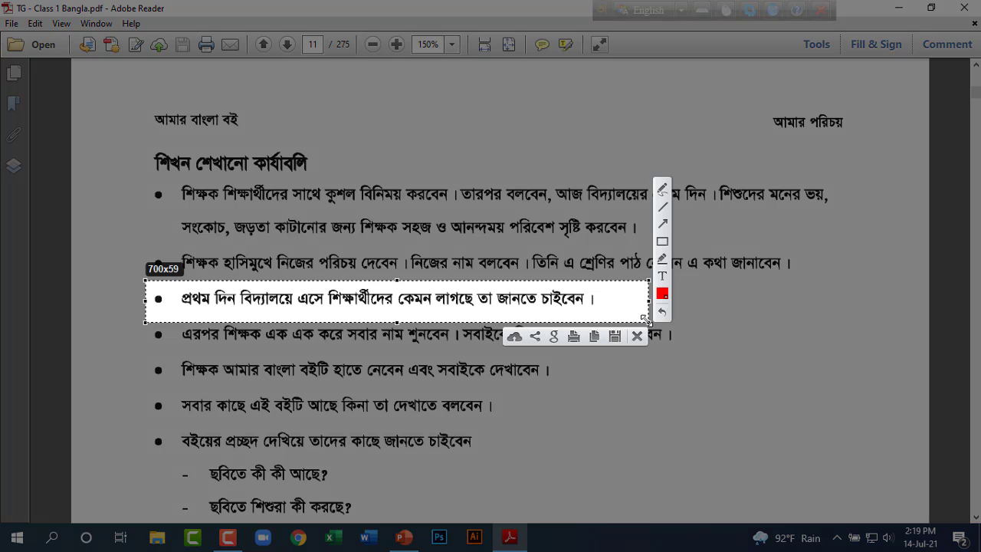
{"action": "key", "text": "Print"}
{"action": "left_click_drag", "start_coordinate": [146, 279], "coordinate": [649, 322]}
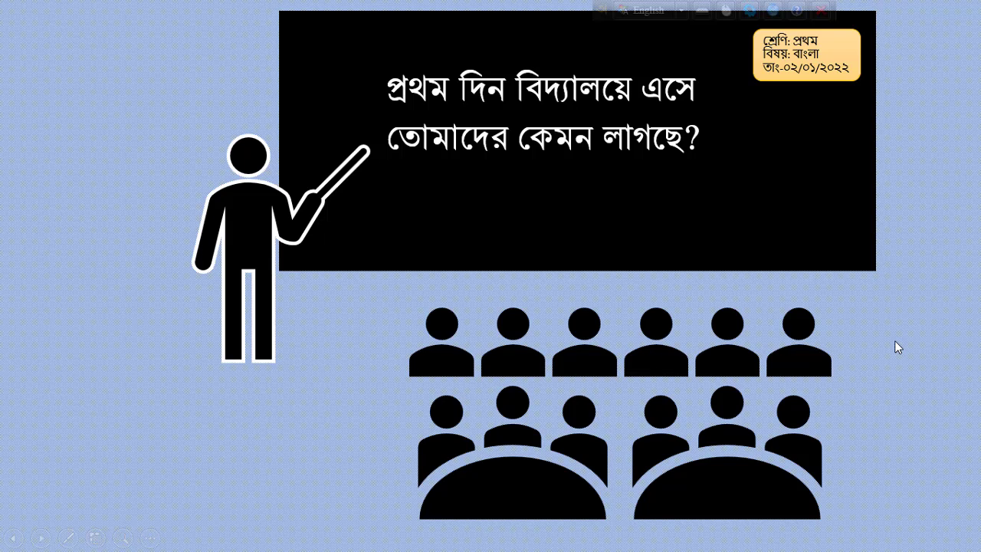
{"action": "key", "text": "Escape"}
Frame the guide's lines about showing the book to everyone with a Lightshot capture
{"action": "left_click", "coordinate": [516, 544]}
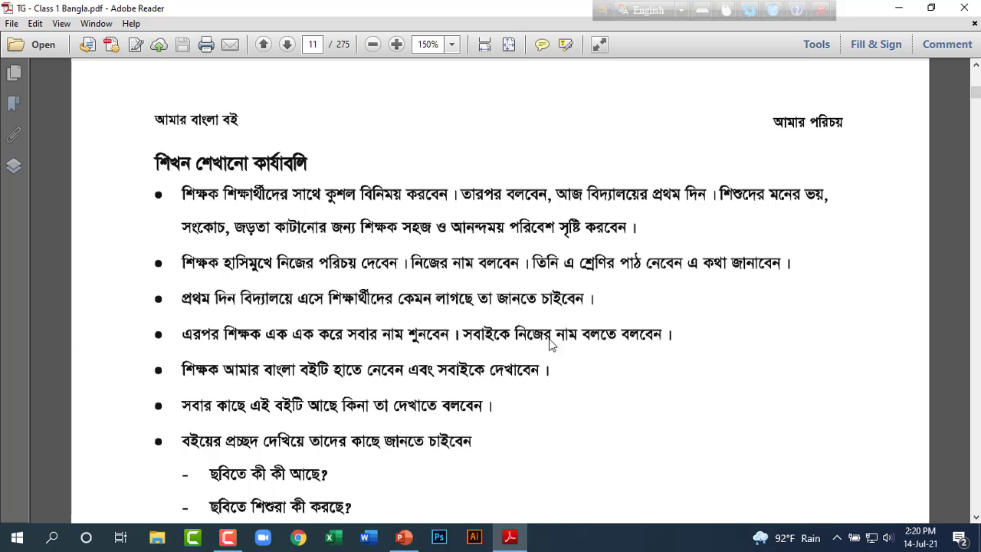
{"action": "scroll", "coordinate": [387, 311], "scroll_direction": "down", "scroll_amount": 3}
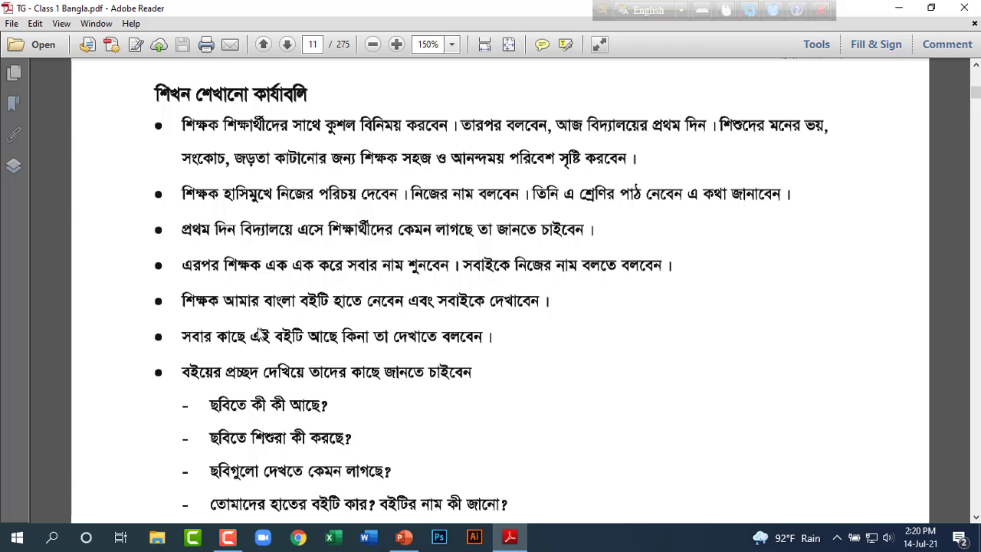
{"action": "scroll", "coordinate": [526, 358], "scroll_direction": "down", "scroll_amount": 1}
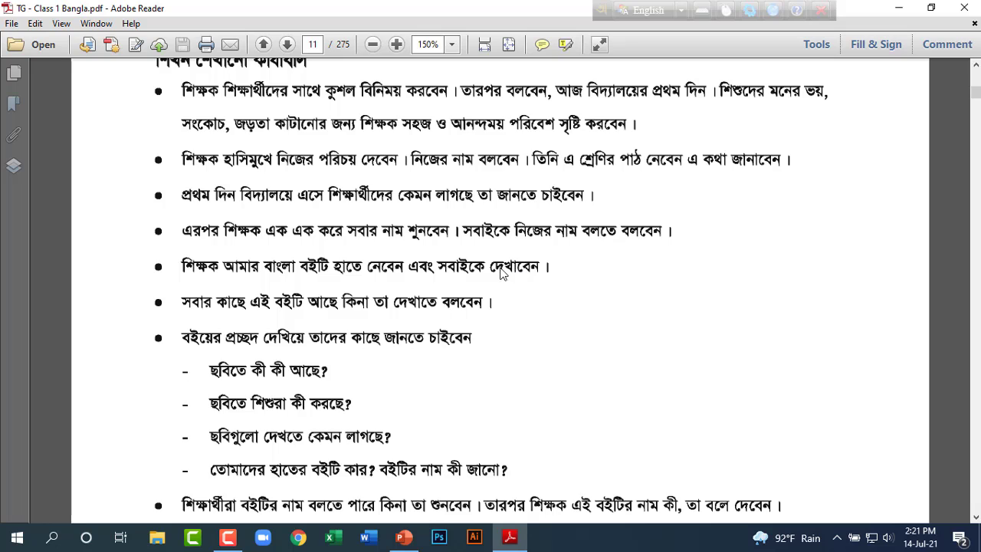
{"action": "key", "text": "Print"}
{"action": "mouse_move", "coordinate": [144, 244]}
{"action": "left_mouse_down"}
{"action": "mouse_move", "coordinate": [342, 281]}
{"action": "mouse_move", "coordinate": [597, 288]}
{"action": "left_mouse_up"}
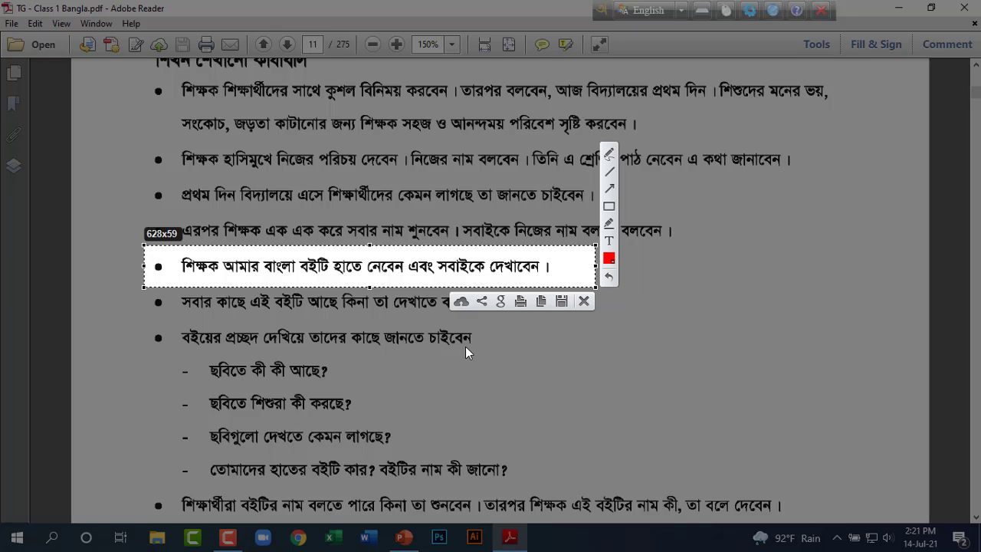
{"action": "left_click_drag", "start_coordinate": [337, 272], "coordinate": [338, 305]}
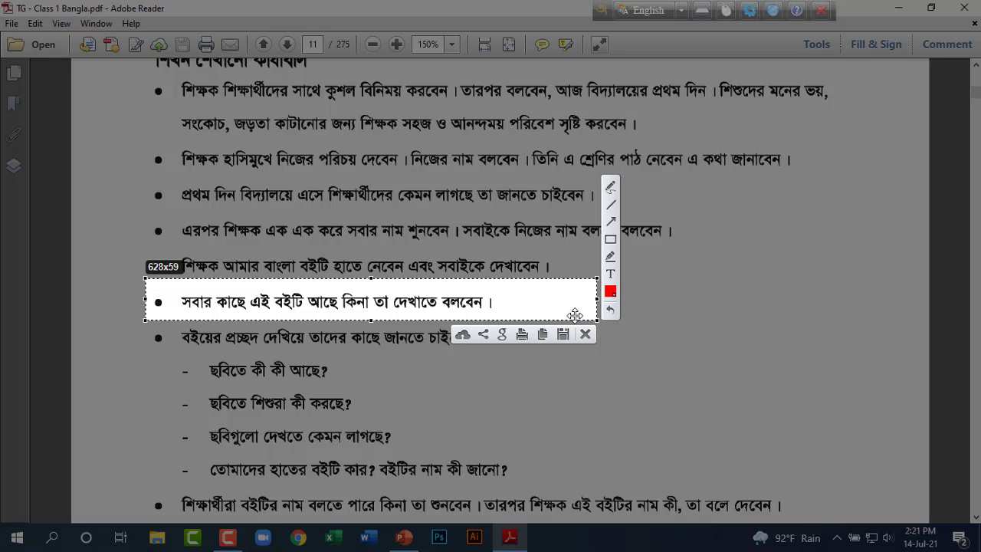
{"action": "key", "text": "ctrl+c"}
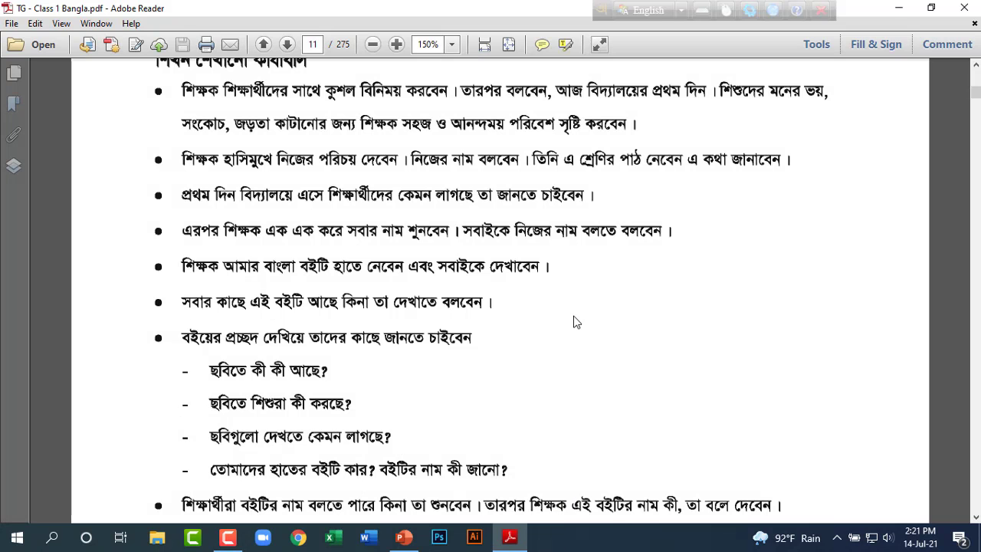
Scroll further down the guide, then return to the আমার বাংলা বই book-cover slide
{"action": "scroll", "coordinate": [565, 314], "scroll_direction": "down", "scroll_amount": 1}
{"action": "scroll", "coordinate": [419, 283], "scroll_direction": "down", "scroll_amount": 1}
{"action": "scroll", "coordinate": [271, 261], "scroll_direction": "down", "scroll_amount": 1}
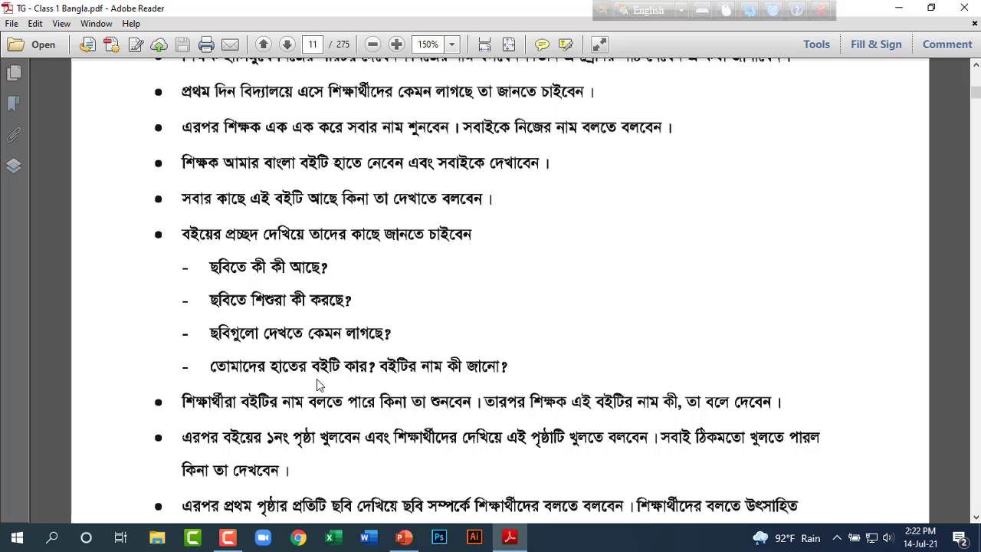
{"action": "left_click", "coordinate": [403, 536]}
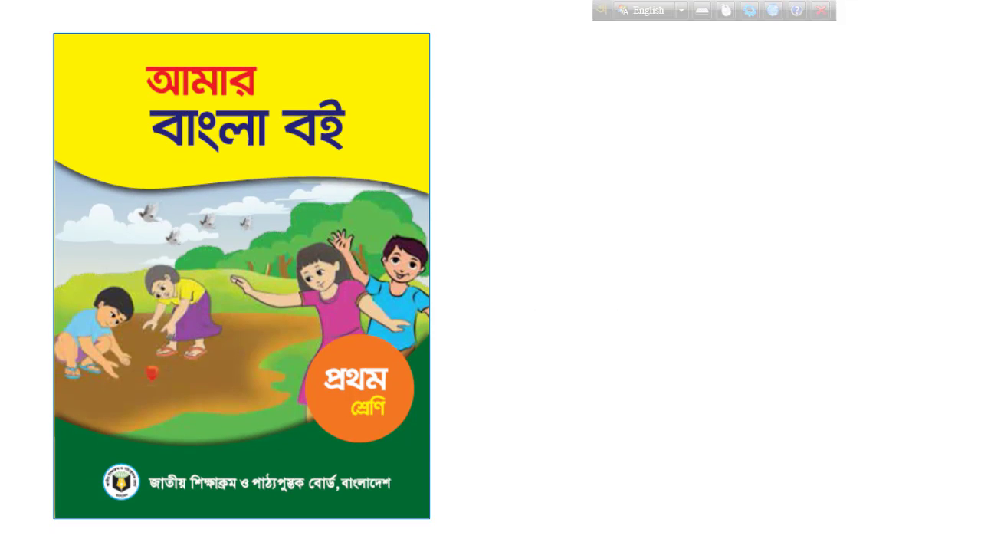
On slide 6, reveal the four questions, green heading and yellow আমার বাংলা বই box, then exit
{"action": "key", "text": "Right"}
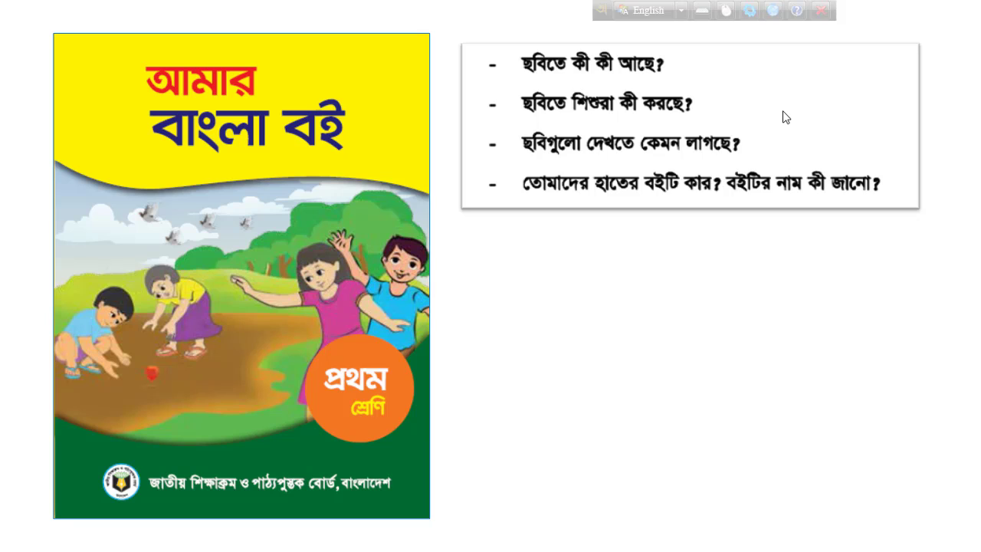
{"action": "left_click", "coordinate": [828, 277]}
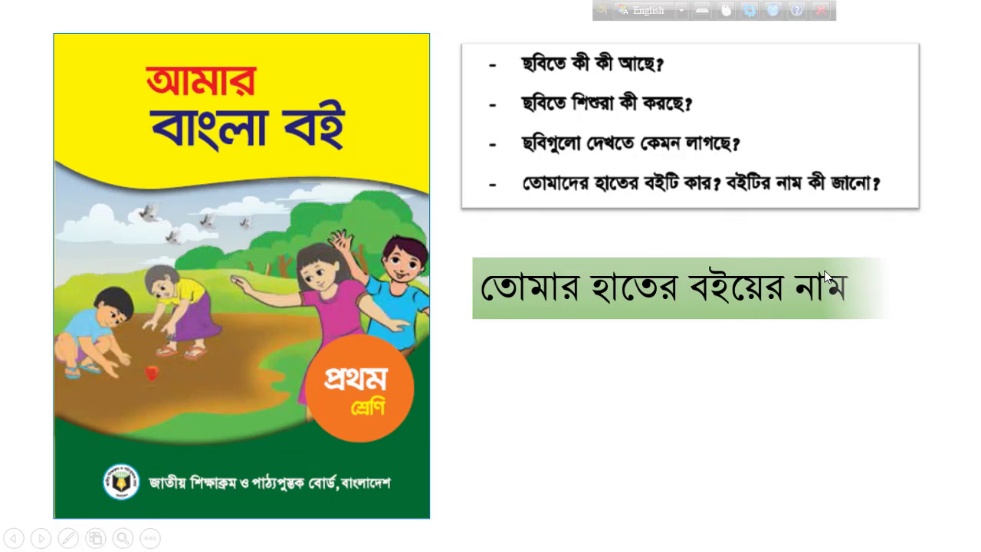
{"action": "left_click", "coordinate": [964, 462]}
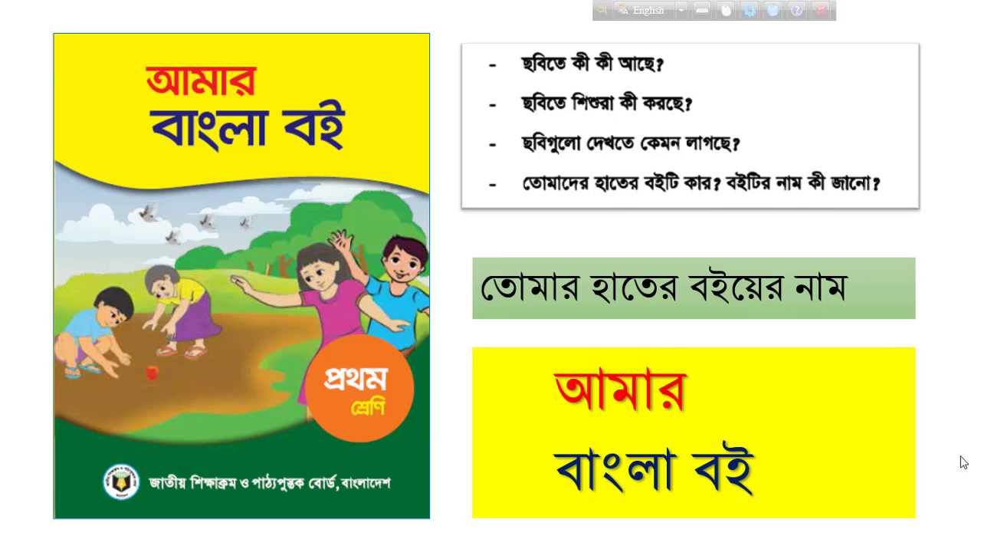
{"action": "key", "text": "Escape"}
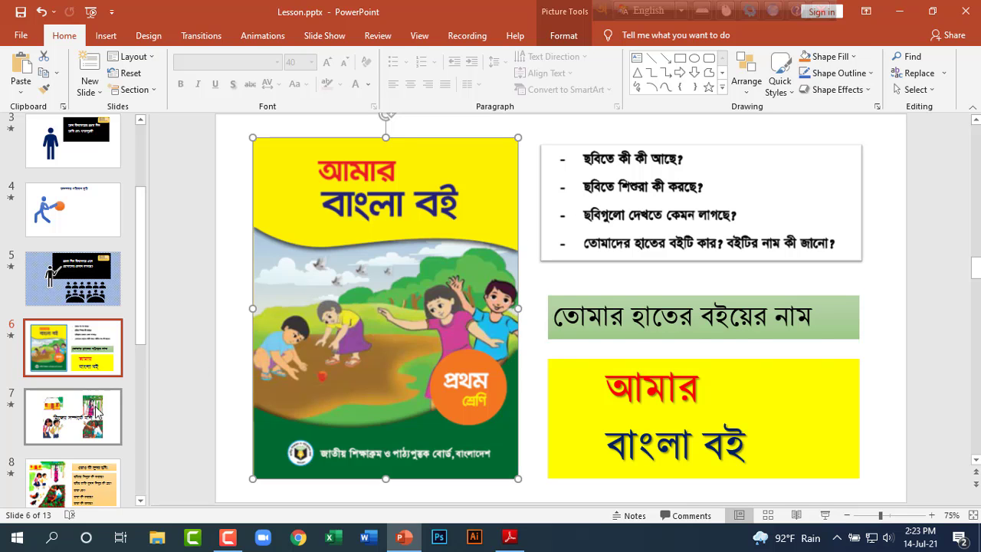
Frame and widen a Lightshot capture over the guide sentence where the teacher names the book
{"action": "left_click", "coordinate": [510, 536]}
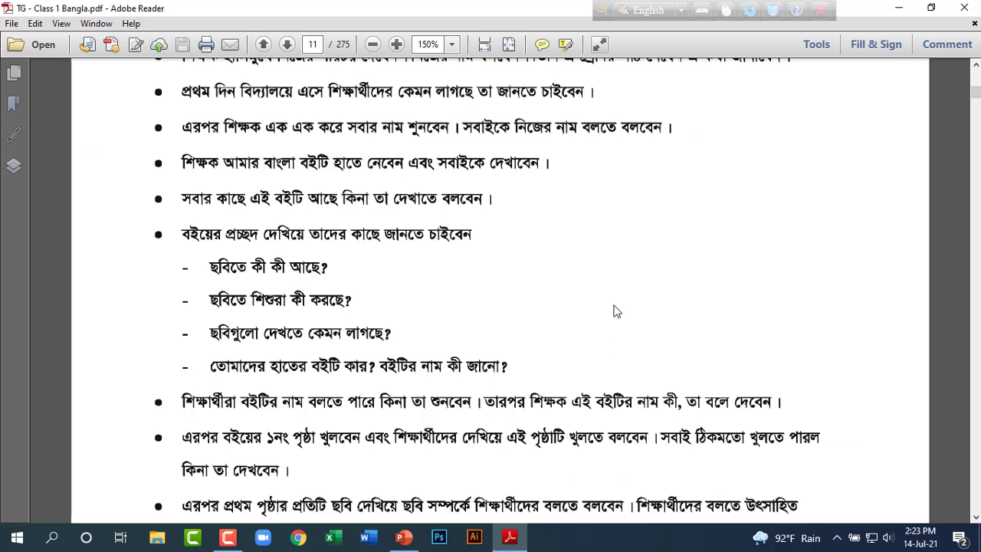
{"action": "scroll", "coordinate": [617, 311], "scroll_direction": "down", "scroll_amount": 2}
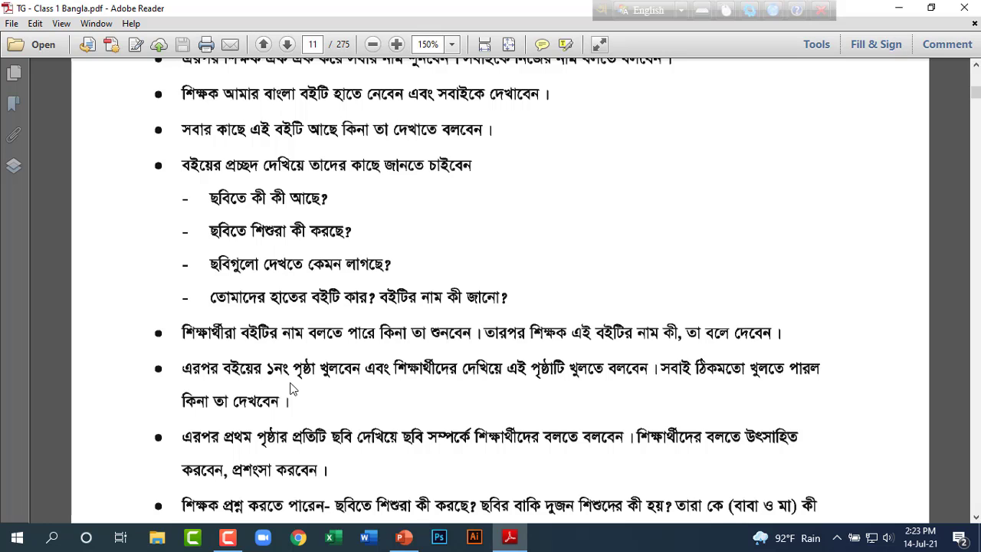
{"action": "key", "text": "Print"}
{"action": "left_click_drag", "start_coordinate": [475, 305], "coordinate": [719, 353]}
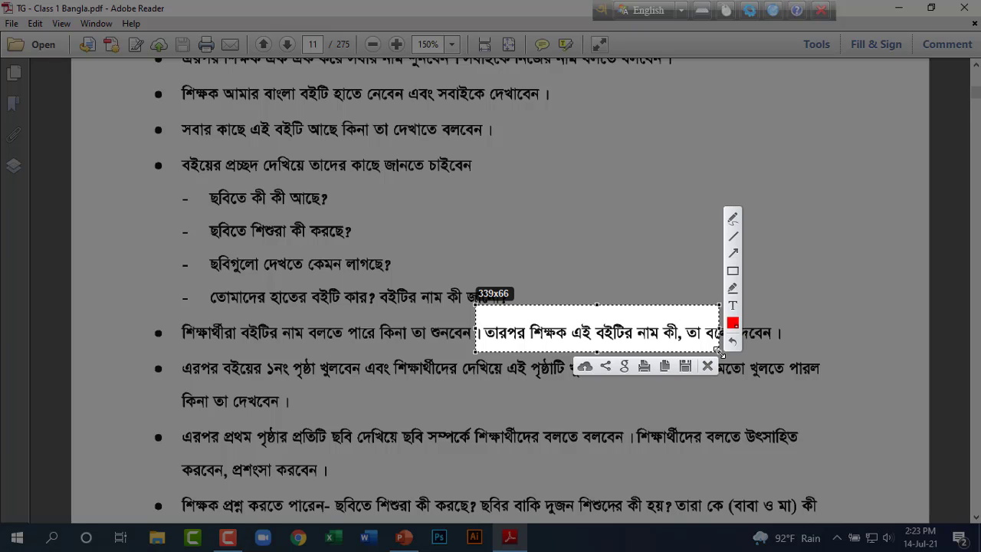
{"action": "mouse_move", "coordinate": [721, 328]}
{"action": "left_mouse_down"}
{"action": "mouse_move", "coordinate": [841, 336]}
{"action": "mouse_move", "coordinate": [828, 338]}
{"action": "left_mouse_up"}
{"action": "key", "text": "ctrl+c"}
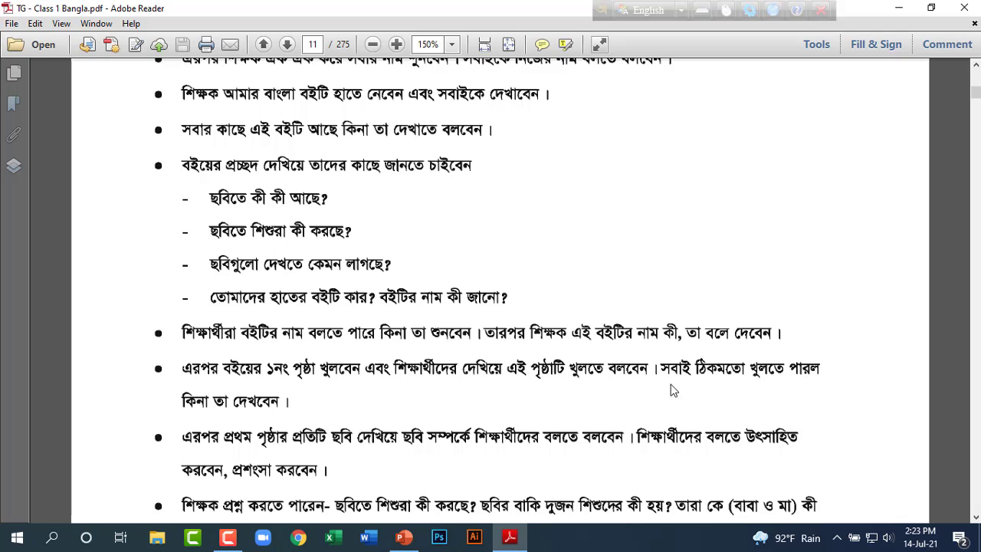
Scroll down to the bullets about the book's first page, then return to slide 6
{"action": "scroll", "coordinate": [283, 368], "scroll_direction": "down", "scroll_amount": 1}
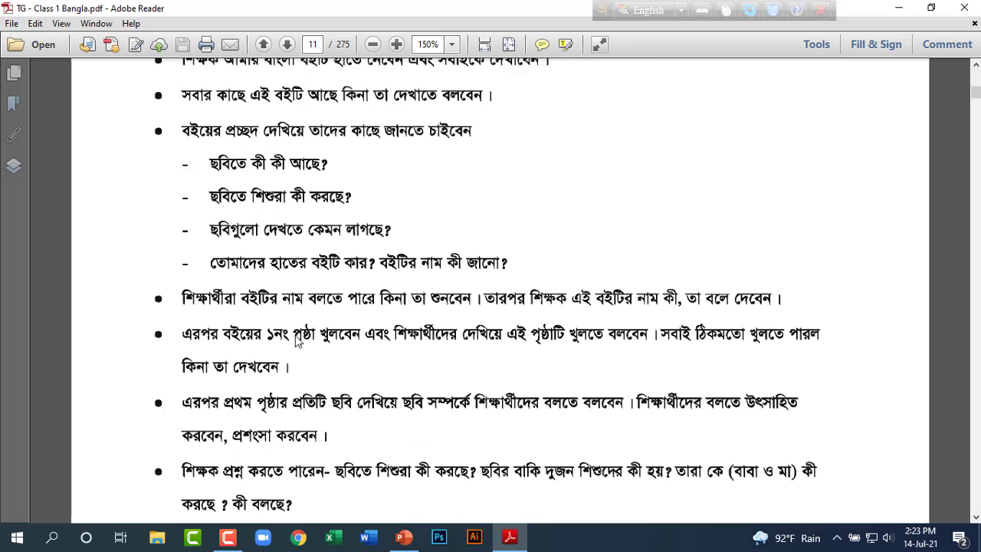
{"action": "scroll", "coordinate": [303, 337], "scroll_direction": "down", "scroll_amount": 1}
{"action": "scroll", "coordinate": [345, 280], "scroll_direction": "down", "scroll_amount": 1}
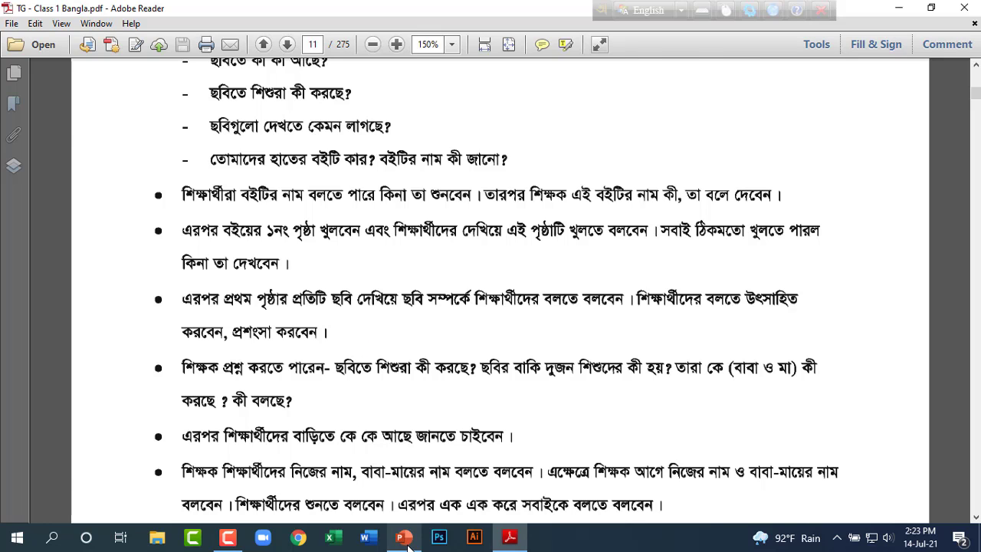
{"action": "left_click", "coordinate": [404, 538]}
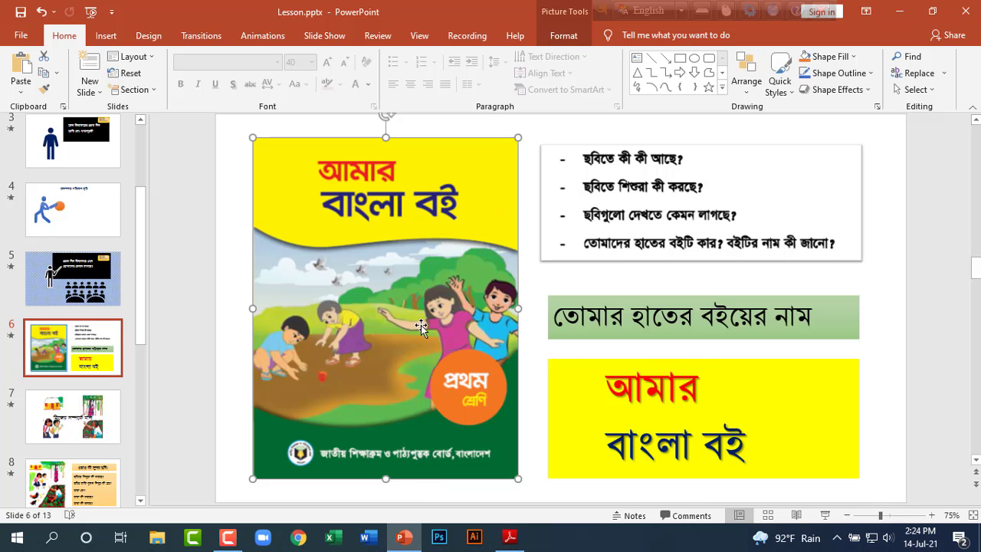
Present slide 7, নিজের সম্পর্কে বলি, full screen, then return to the editor
{"action": "left_click", "coordinate": [57, 326]}
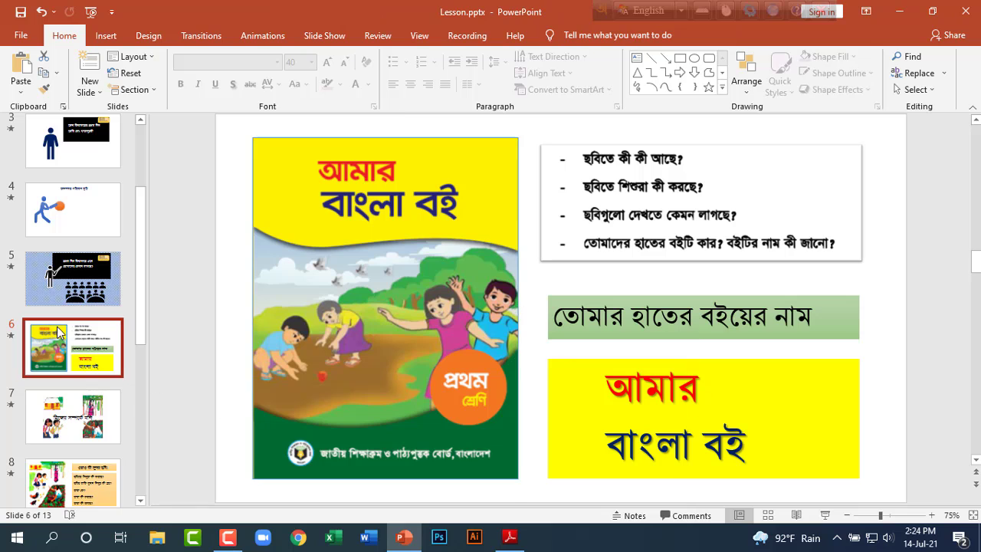
{"action": "left_click", "coordinate": [85, 435]}
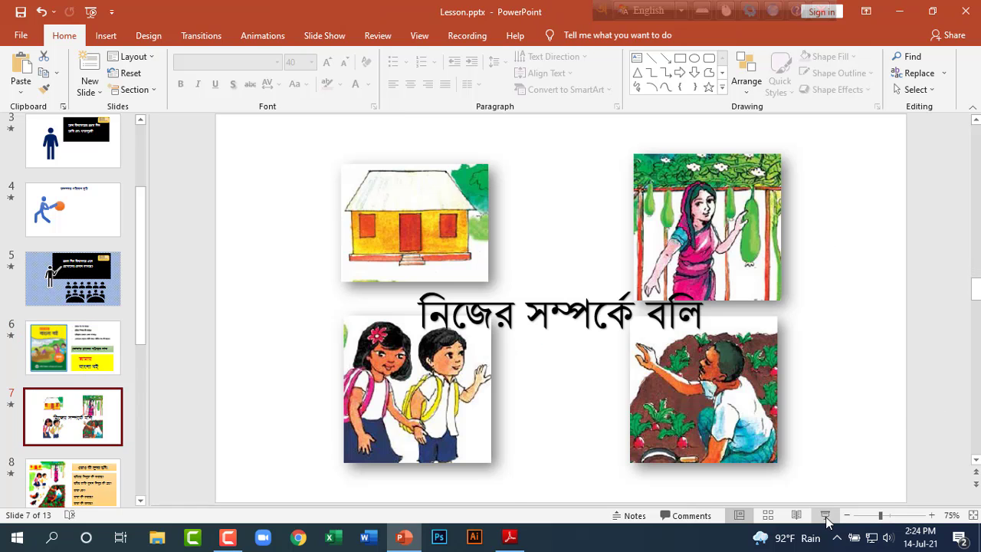
{"action": "left_click", "coordinate": [826, 515]}
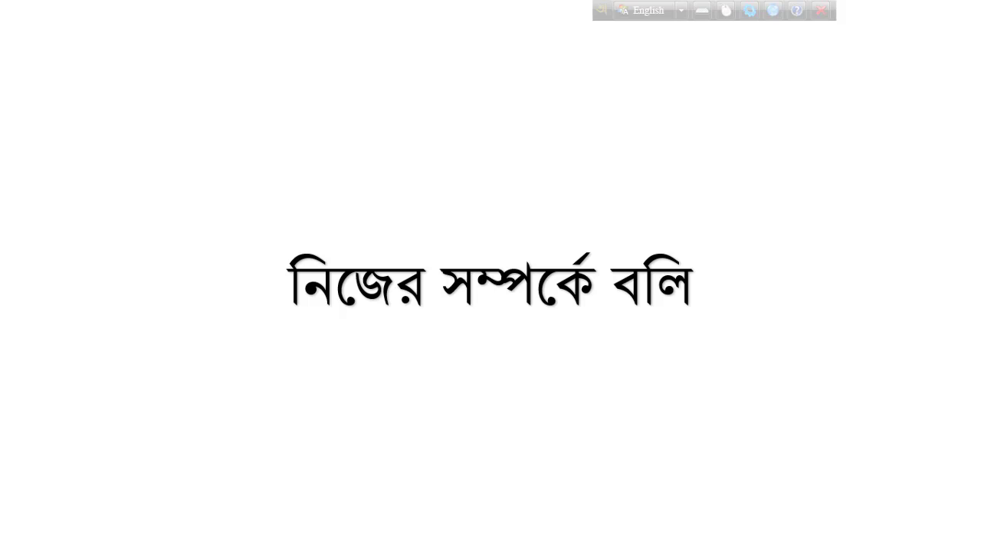
{"action": "key", "text": "Escape"}
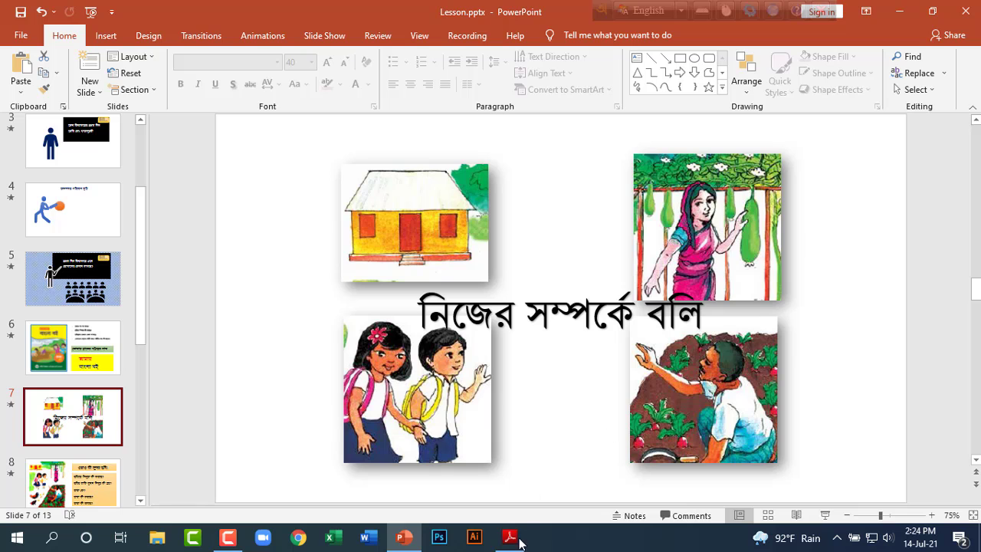
Reveal the desktop and open the Class-1 Bangla textbook PDF
{"action": "left_click", "coordinate": [513, 538]}
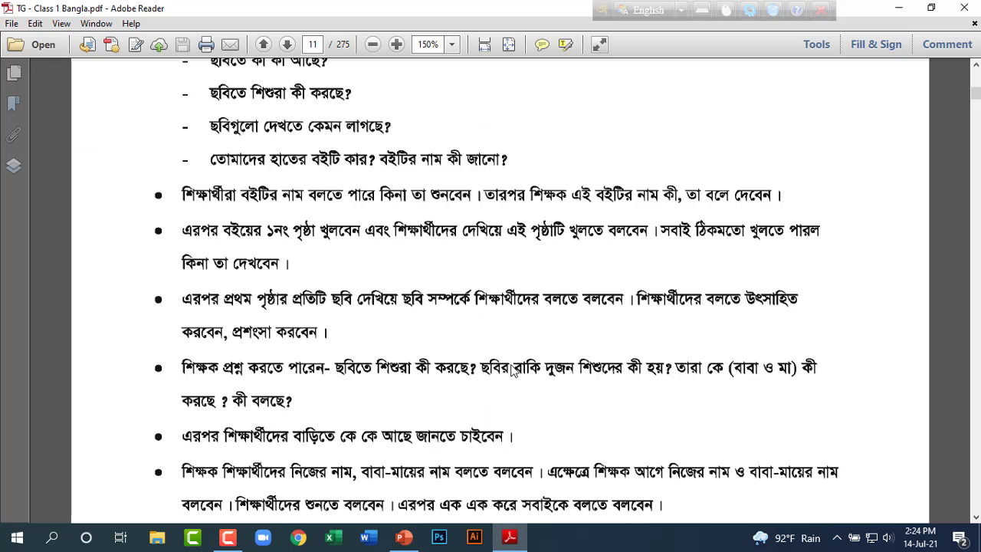
{"action": "left_click", "coordinate": [899, 8]}
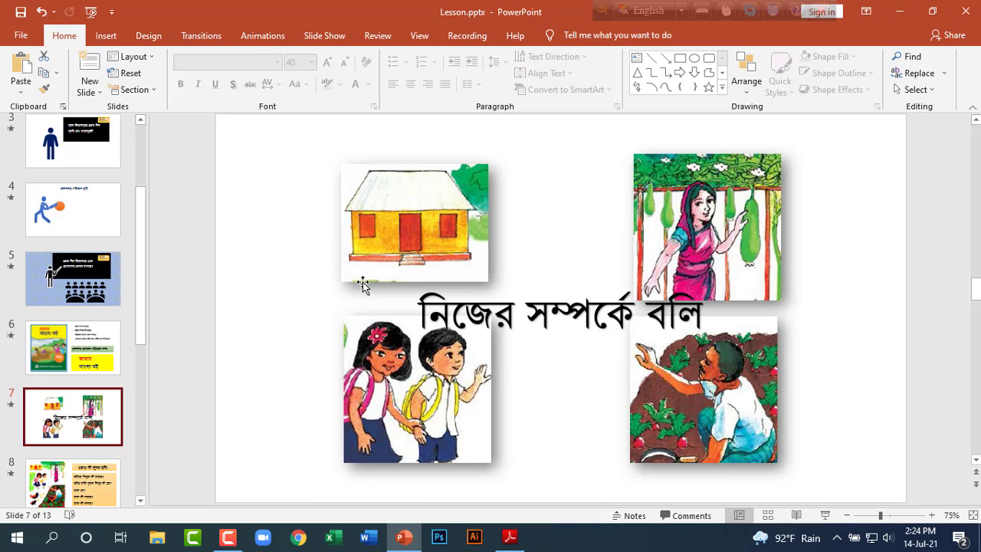
{"action": "left_click", "coordinate": [899, 11]}
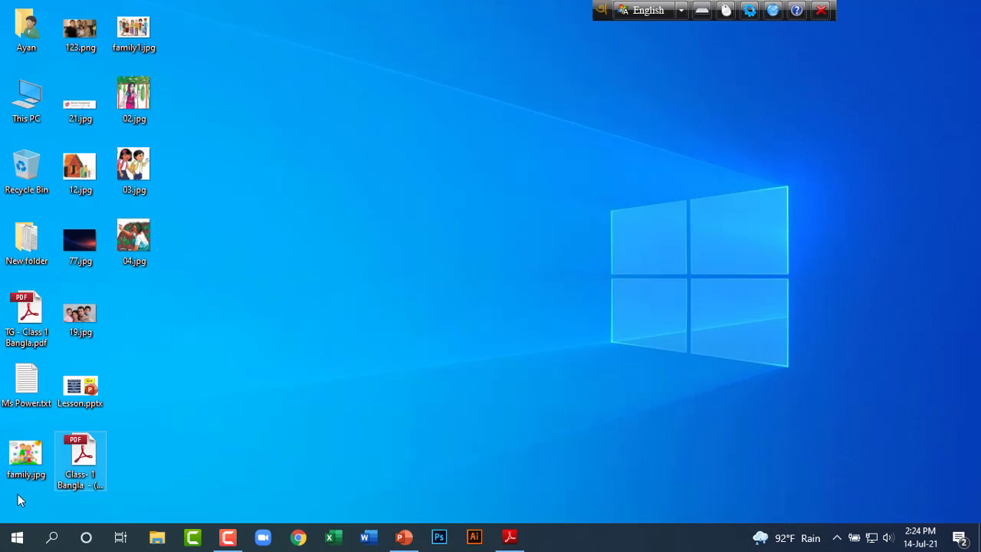
{"action": "double_click", "coordinate": [80, 458]}
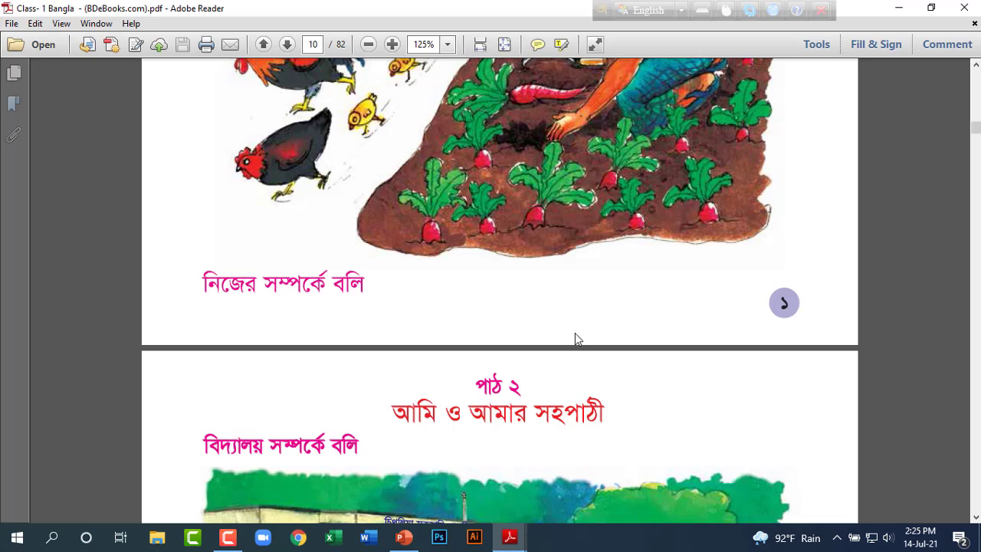
Frame the নিজের সম্পর্কে বলি heading for a snapshot, then return to the teacher's guide
{"action": "scroll", "coordinate": [575, 333], "scroll_direction": "up", "scroll_amount": 1}
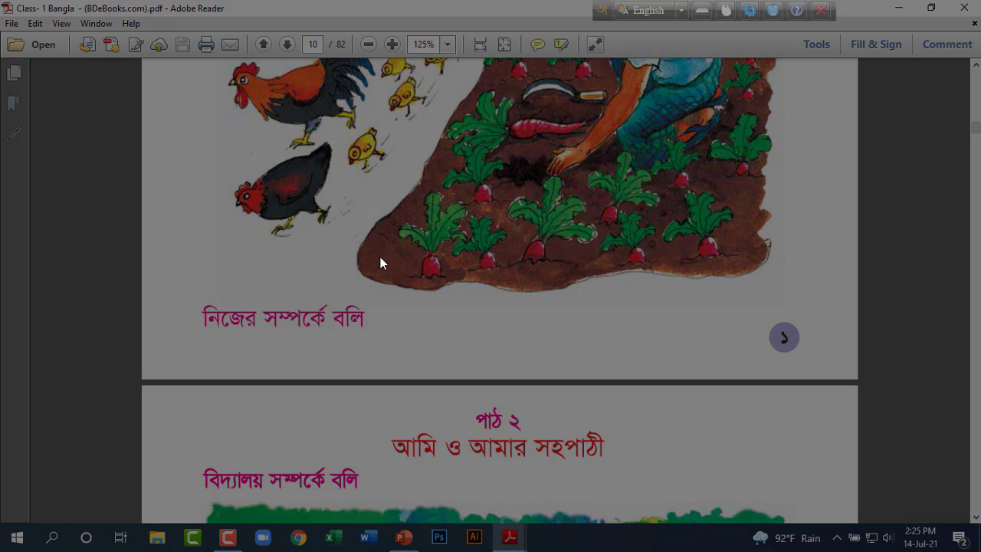
{"action": "left_click_drag", "start_coordinate": [155, 292], "coordinate": [403, 345]}
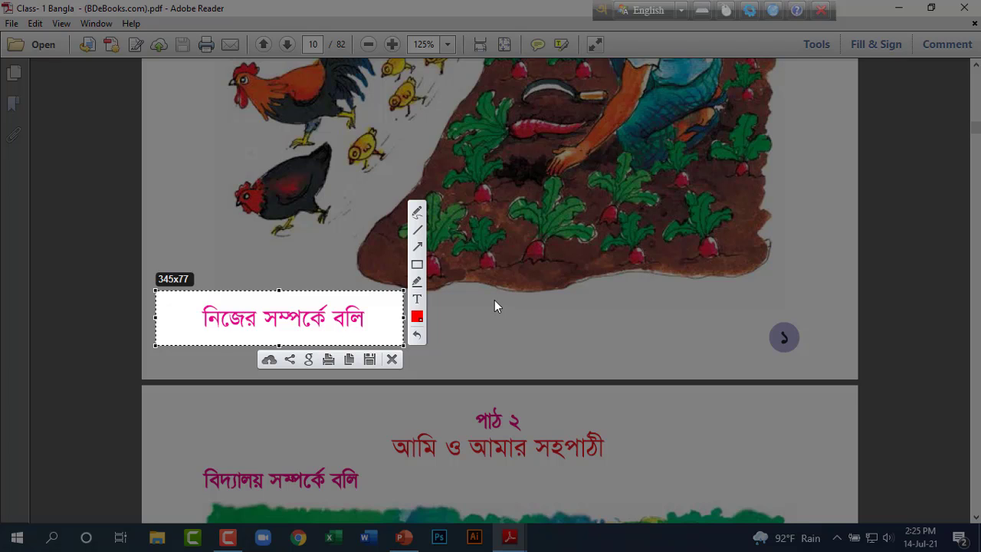
{"action": "key", "text": "Escape"}
{"action": "scroll", "coordinate": [498, 291], "scroll_direction": "up", "scroll_amount": 5}
{"action": "scroll", "coordinate": [506, 280], "scroll_direction": "up", "scroll_amount": 5}
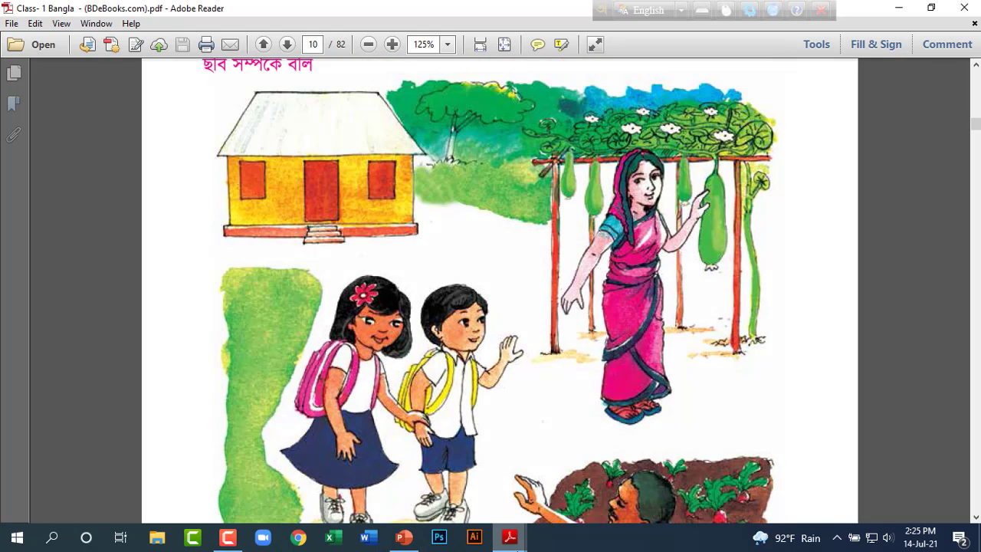
{"action": "mouse_move", "coordinate": [510, 537]}
{"action": "left_click", "coordinate": [463, 497]}
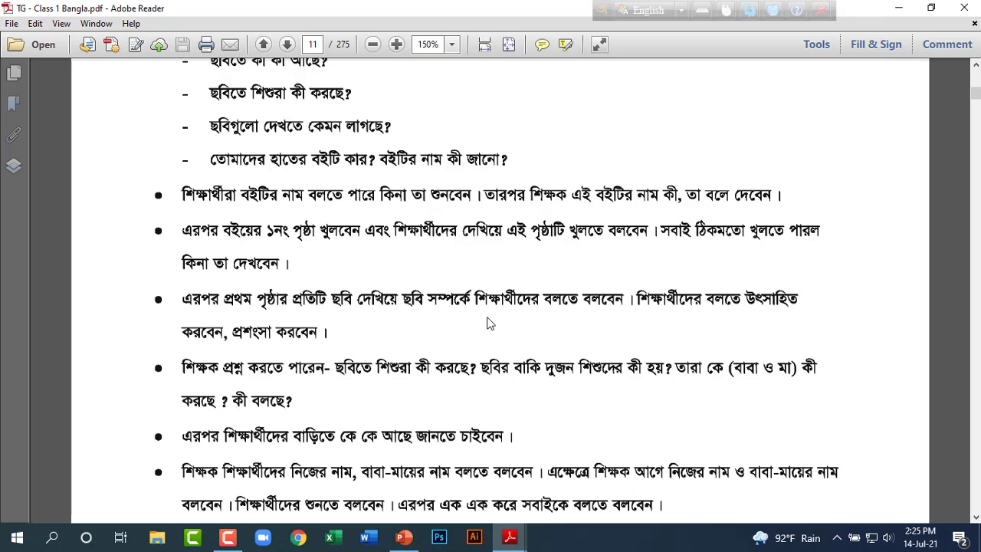
Capture the guide's question ছবিতে শিশুরা কী করছে? and switch to the textbook
{"action": "scroll", "coordinate": [383, 350], "scroll_direction": "down", "scroll_amount": 1}
{"action": "scroll", "coordinate": [368, 345], "scroll_direction": "down", "scroll_amount": 1}
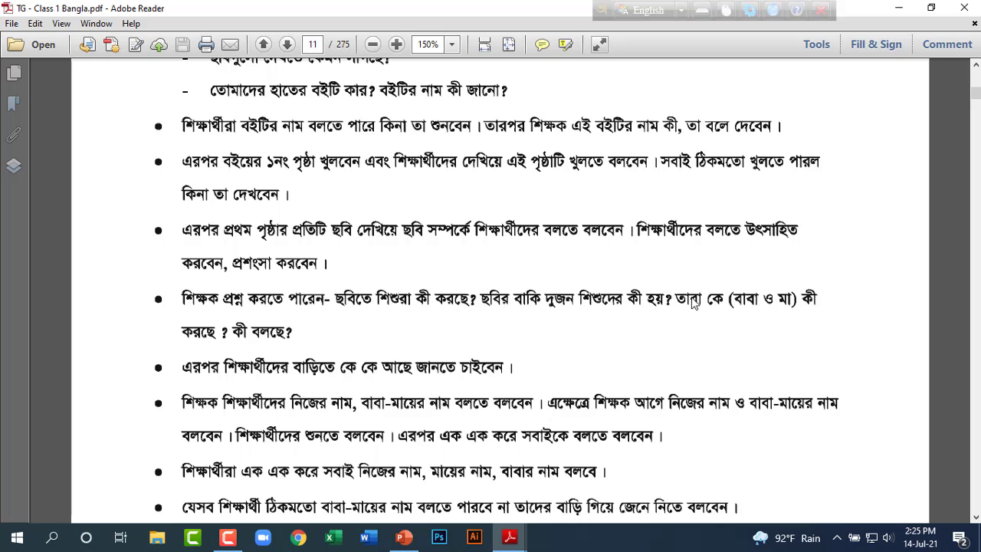
{"action": "scroll", "coordinate": [692, 303], "scroll_direction": "up", "scroll_amount": 3}
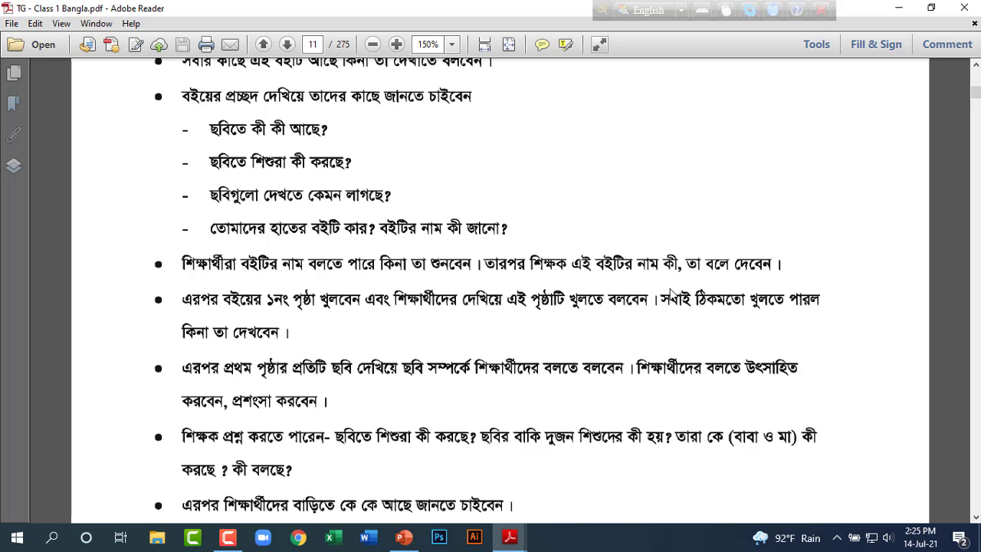
{"action": "key", "text": "Print"}
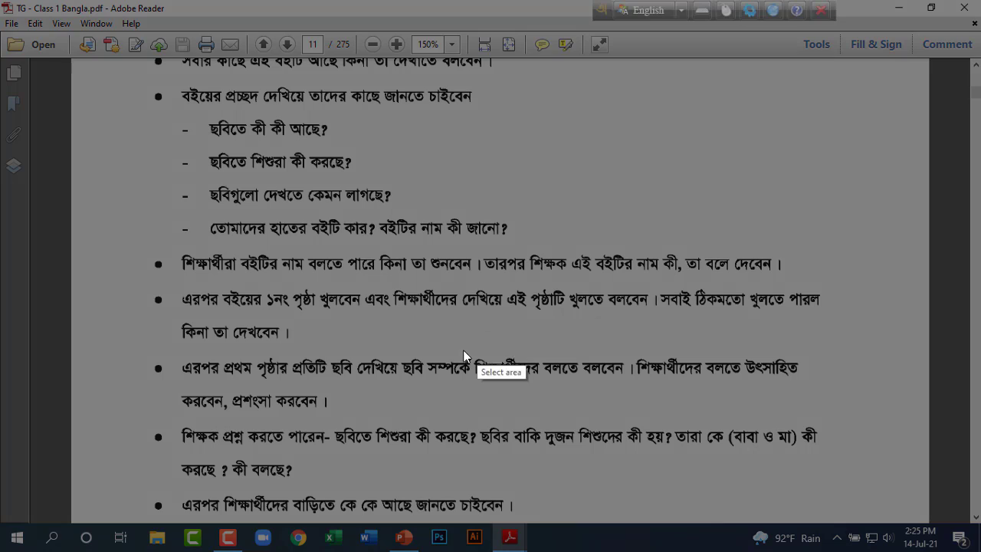
{"action": "left_click_drag", "start_coordinate": [328, 411], "coordinate": [481, 454]}
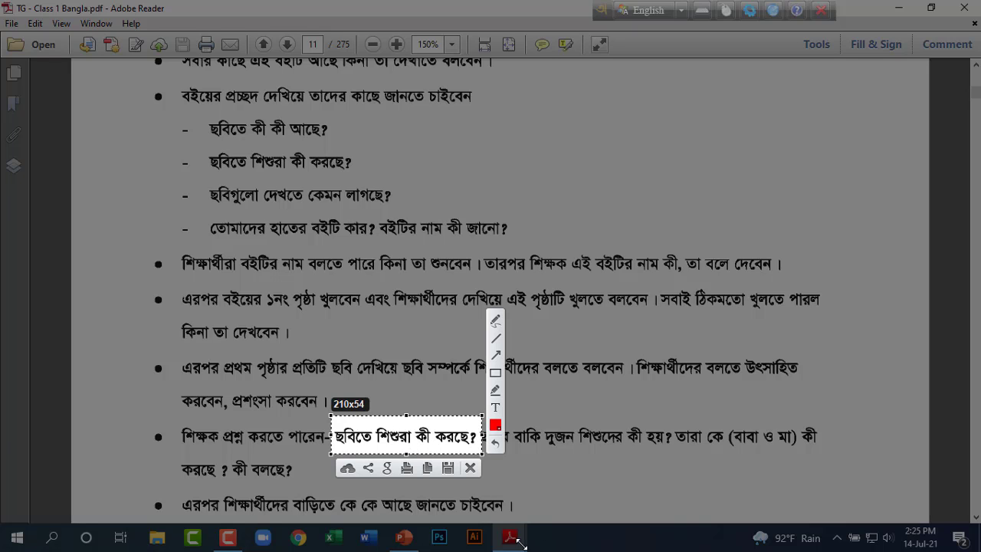
{"action": "left_click", "coordinate": [512, 538]}
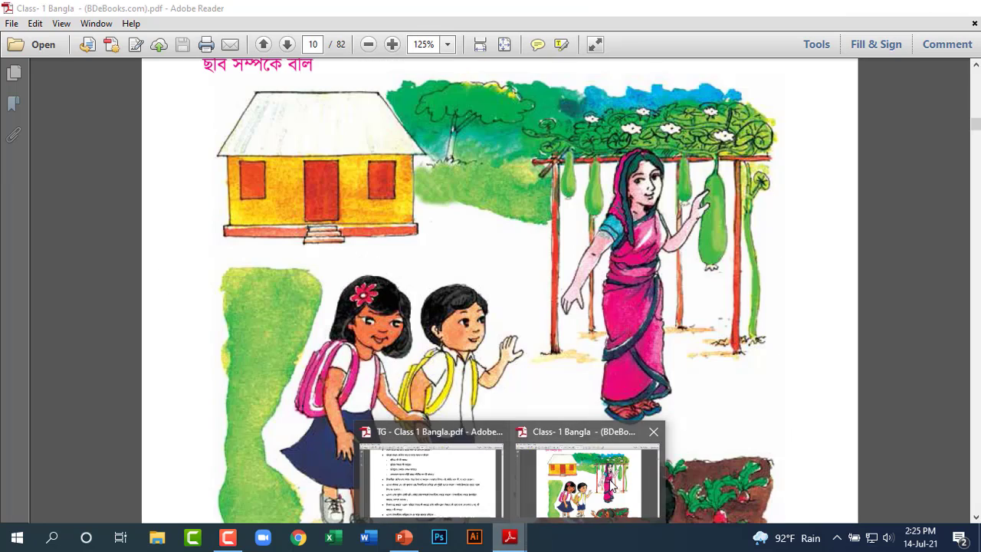
{"action": "left_click", "coordinate": [588, 472]}
{"action": "scroll", "coordinate": [617, 453], "scroll_direction": "down", "scroll_amount": 1}
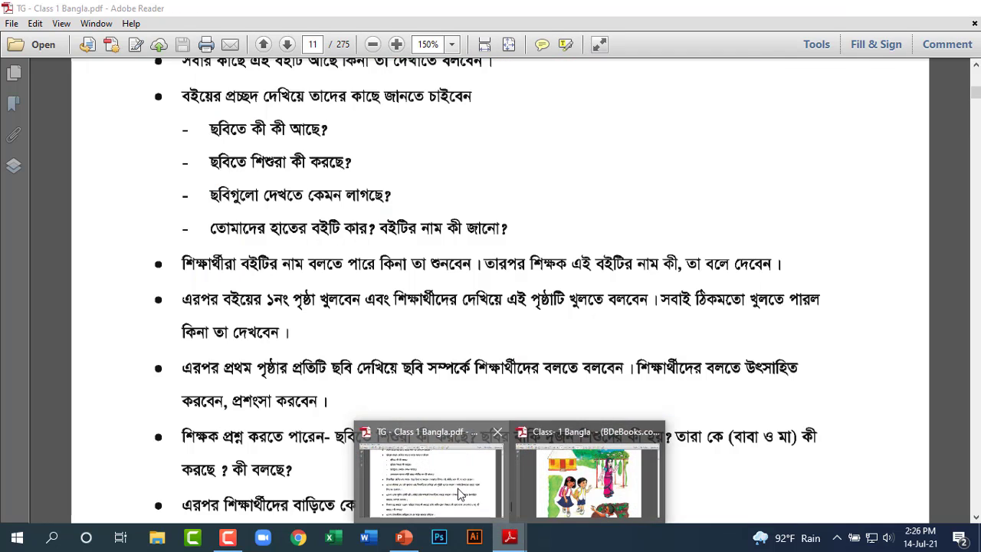
Capture the guide's second picture-question line
{"action": "left_click", "coordinate": [461, 494]}
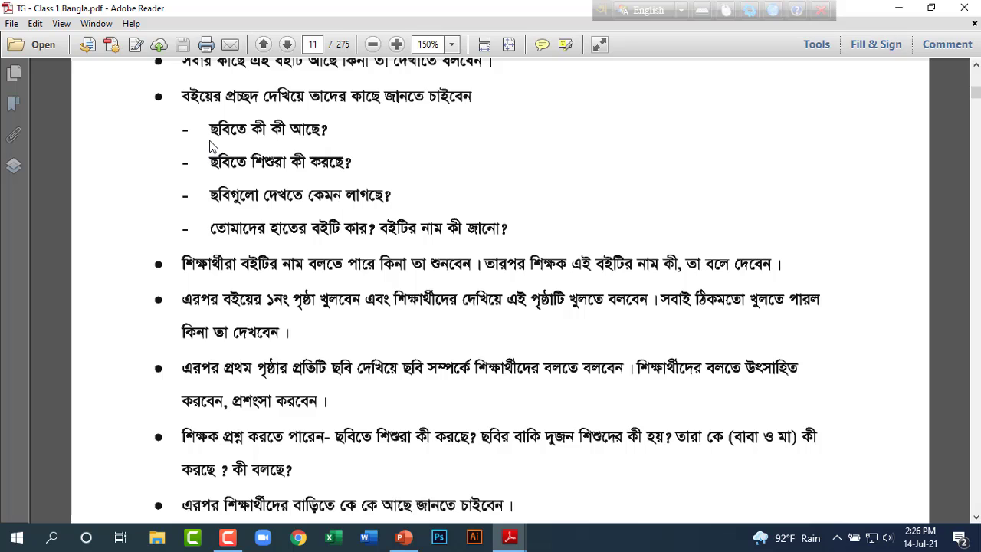
{"action": "key", "text": "Print"}
{"action": "left_click_drag", "start_coordinate": [197, 141], "coordinate": [391, 180]}
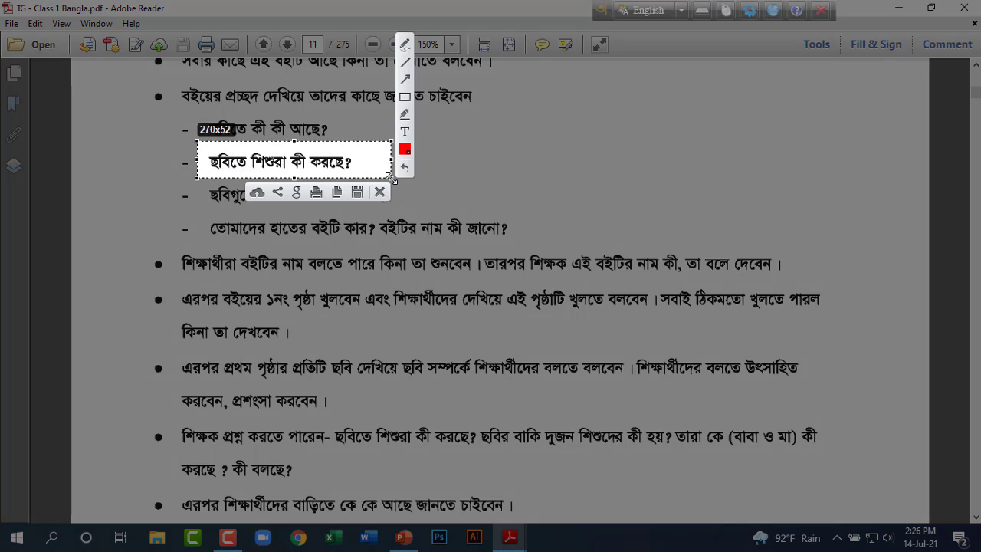
{"action": "key", "text": "ctrl+c"}
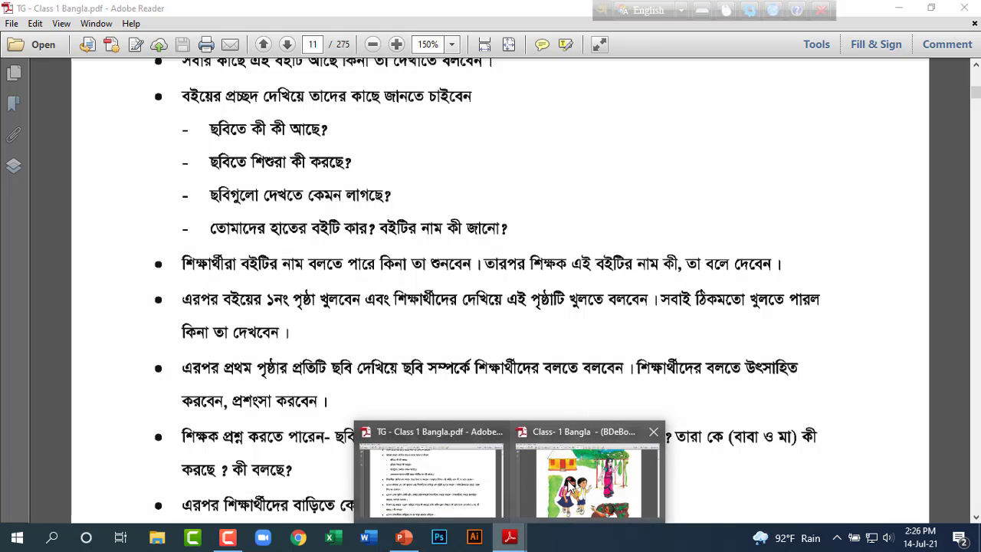
Move the Class-1 Bangla textbook back to its page 1 cover
{"action": "left_click", "coordinate": [594, 469]}
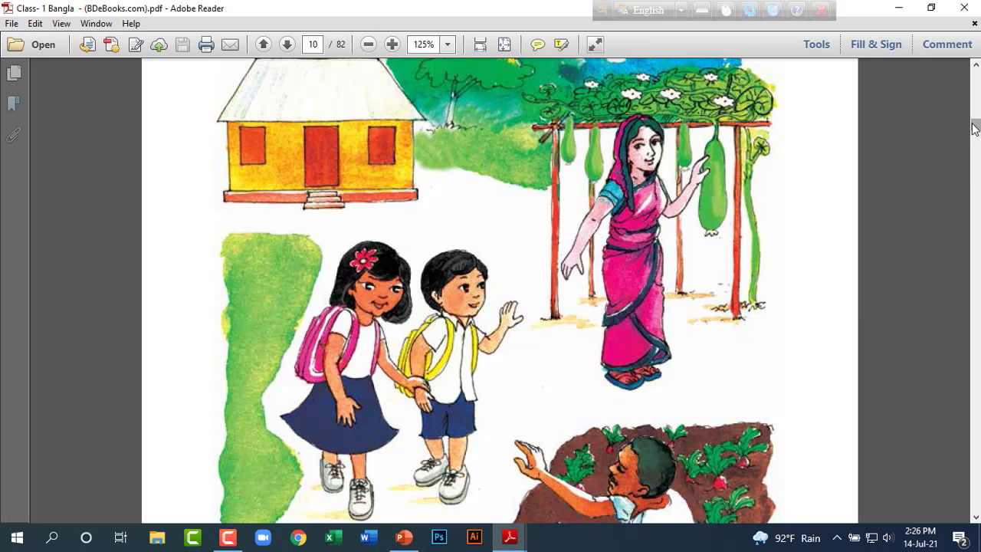
{"action": "left_click_drag", "start_coordinate": [975, 126], "coordinate": [975, 73]}
{"action": "scroll", "coordinate": [812, 211], "scroll_direction": "down", "scroll_amount": 4}
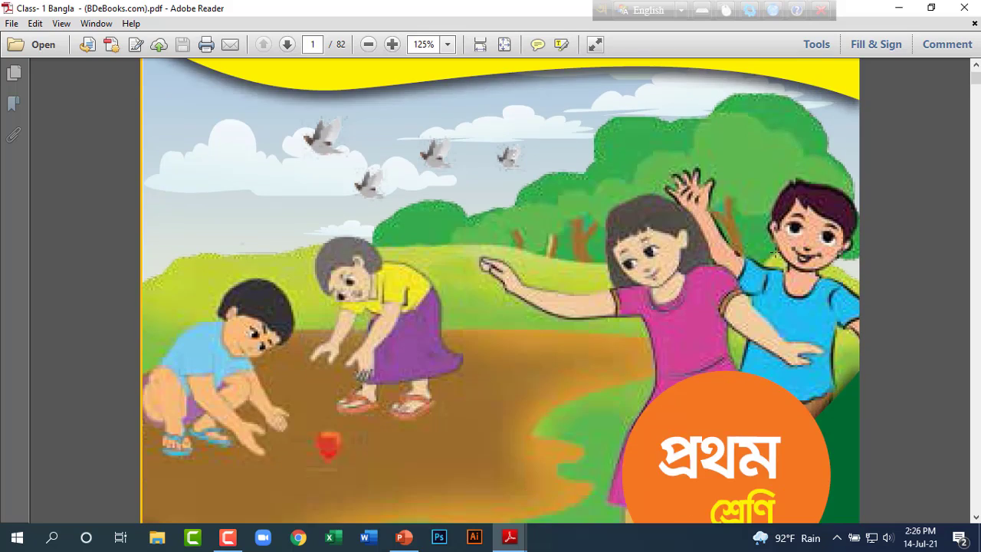
{"action": "scroll", "coordinate": [812, 210], "scroll_direction": "down", "scroll_amount": 2}
{"action": "scroll", "coordinate": [767, 259], "scroll_direction": "up", "scroll_amount": 1}
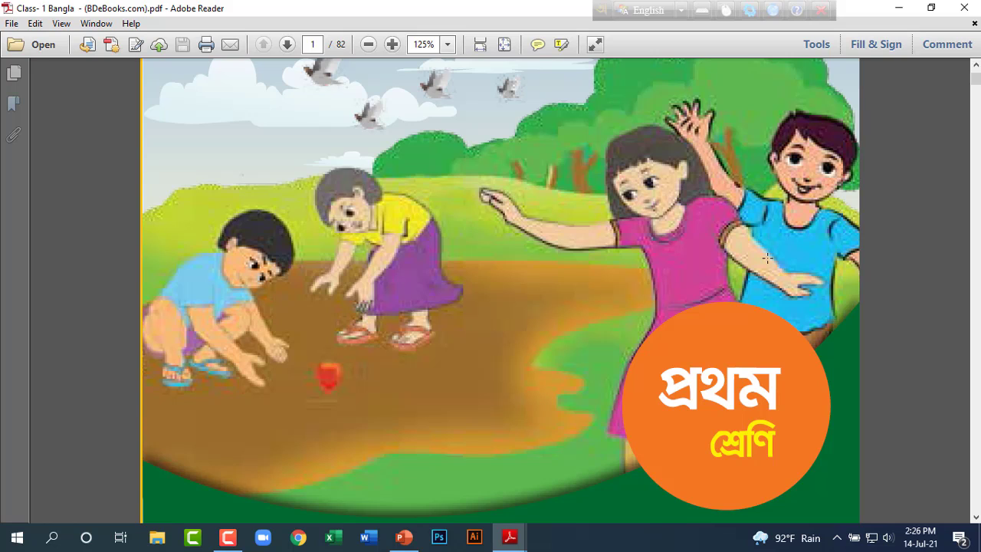
{"action": "left_click", "coordinate": [509, 536]}
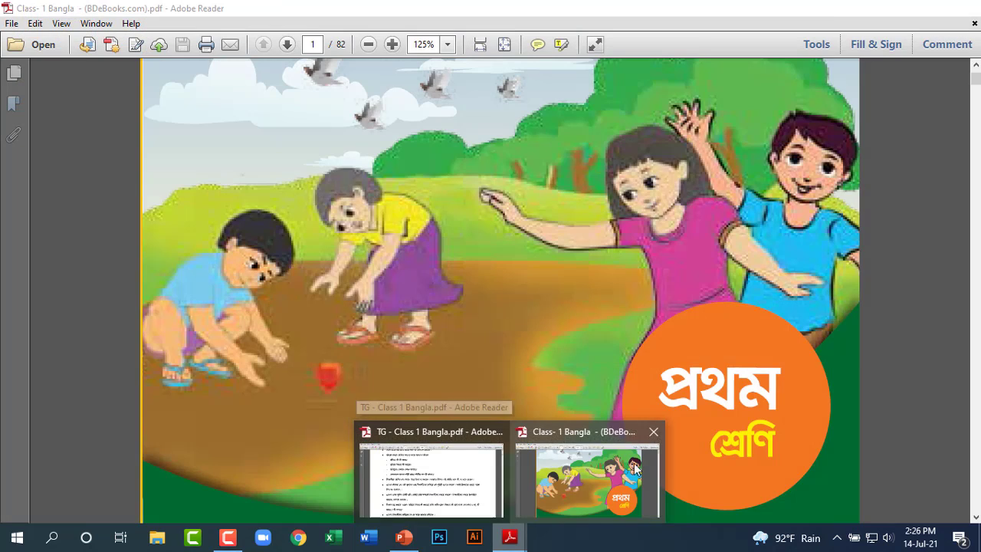
Scroll down through the Class-1 Bangla textbook
{"action": "left_click", "coordinate": [590, 483]}
{"action": "scroll", "coordinate": [628, 306], "scroll_direction": "down", "scroll_amount": 5}
{"action": "scroll", "coordinate": [625, 315], "scroll_direction": "down", "scroll_amount": 5}
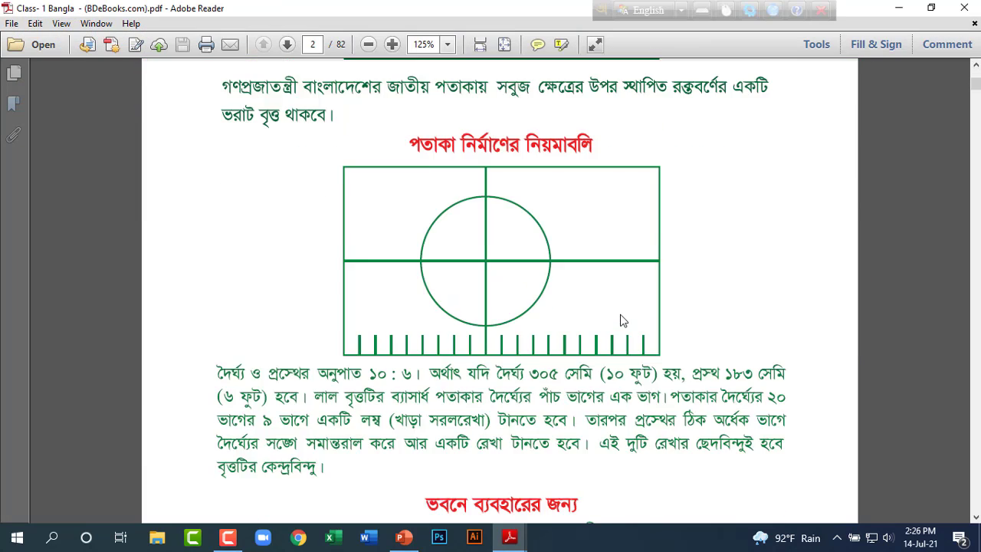
{"action": "scroll", "coordinate": [623, 321], "scroll_direction": "down", "scroll_amount": 5}
{"action": "scroll", "coordinate": [576, 348], "scroll_direction": "down", "scroll_amount": 5}
{"action": "scroll", "coordinate": [568, 343], "scroll_direction": "down", "scroll_amount": 5}
{"action": "scroll", "coordinate": [568, 343], "scroll_direction": "down", "scroll_amount": 5}
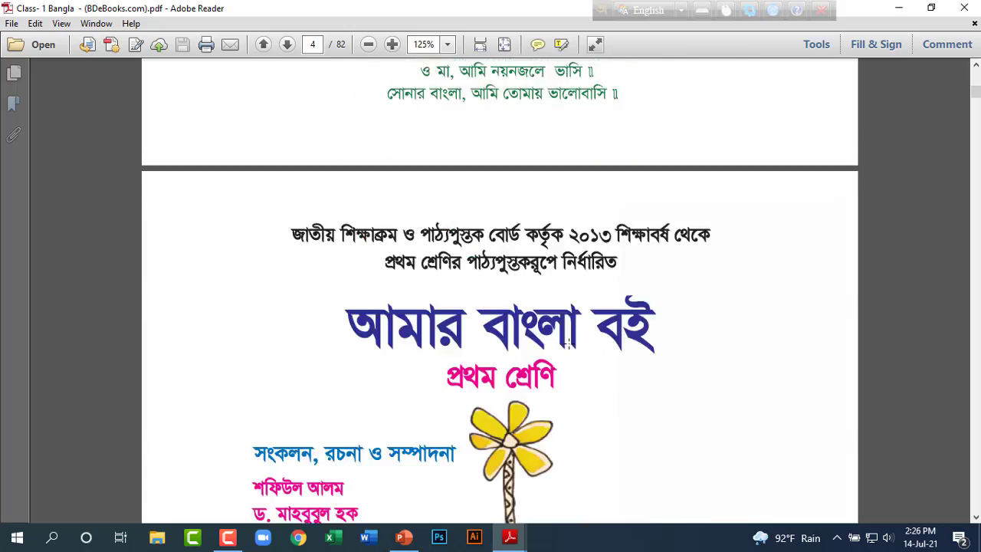
{"action": "scroll", "coordinate": [567, 344], "scroll_direction": "down", "scroll_amount": 5}
{"action": "scroll", "coordinate": [570, 360], "scroll_direction": "down", "scroll_amount": 5}
{"action": "scroll", "coordinate": [570, 366], "scroll_direction": "down", "scroll_amount": 3}
{"action": "scroll", "coordinate": [571, 370], "scroll_direction": "down", "scroll_amount": 5}
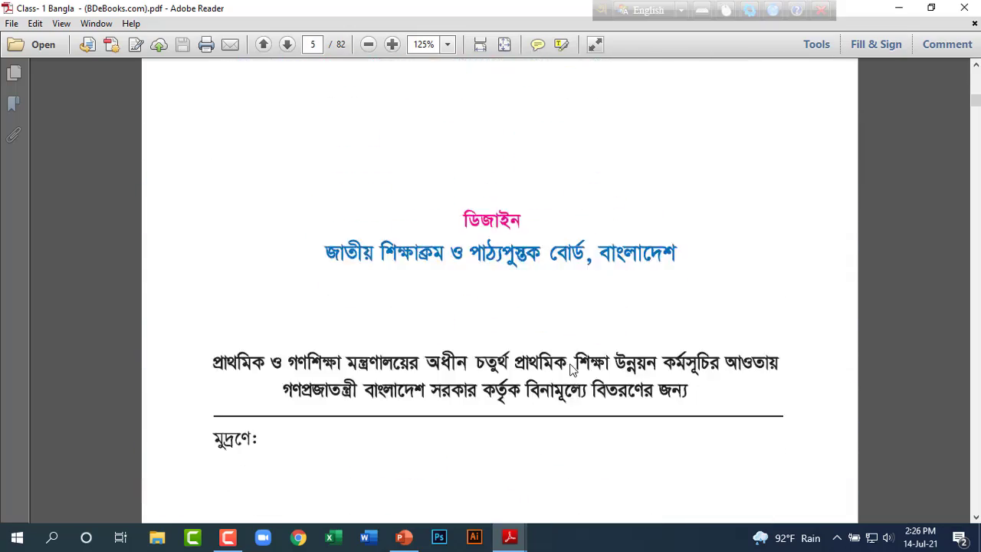
{"action": "scroll", "coordinate": [571, 370], "scroll_direction": "down", "scroll_amount": 5}
{"action": "scroll", "coordinate": [569, 368], "scroll_direction": "down", "scroll_amount": 5}
{"action": "scroll", "coordinate": [569, 367], "scroll_direction": "down", "scroll_amount": 5}
{"action": "scroll", "coordinate": [705, 269], "scroll_direction": "down", "scroll_amount": 5}
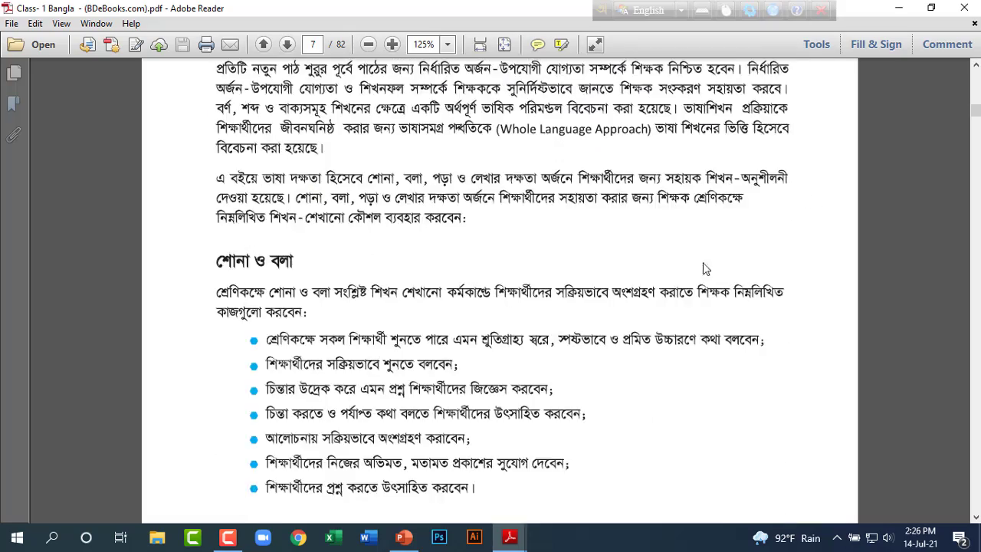
{"action": "scroll", "coordinate": [630, 323], "scroll_direction": "down", "scroll_amount": 5}
{"action": "scroll", "coordinate": [619, 328], "scroll_direction": "down", "scroll_amount": 5}
{"action": "scroll", "coordinate": [596, 333], "scroll_direction": "down", "scroll_amount": 5}
{"action": "scroll", "coordinate": [521, 341], "scroll_direction": "down", "scroll_amount": 3}
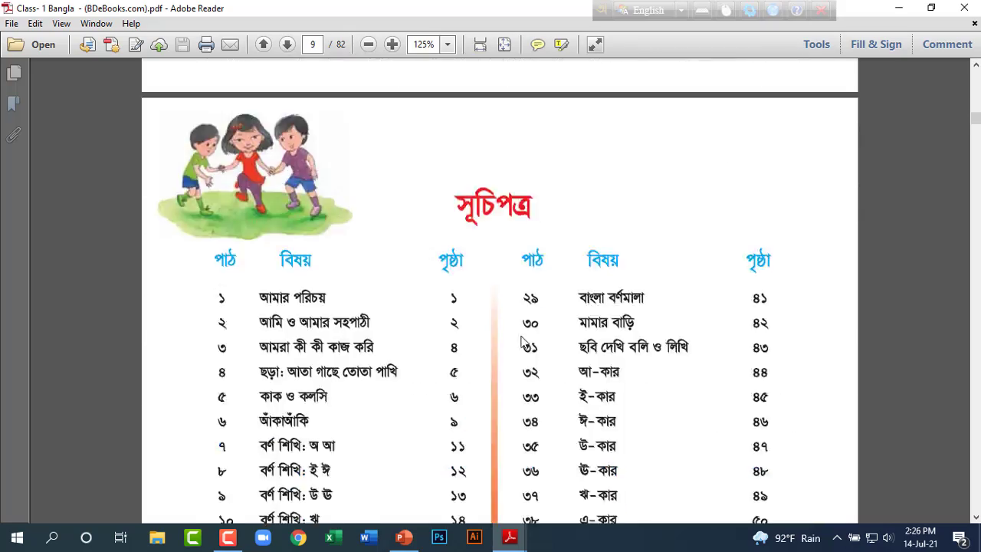
{"action": "scroll", "coordinate": [521, 341], "scroll_direction": "down", "scroll_amount": 5}
{"action": "scroll", "coordinate": [521, 341], "scroll_direction": "down", "scroll_amount": 5}
{"action": "scroll", "coordinate": [521, 341], "scroll_direction": "down", "scroll_amount": 3}
{"action": "scroll", "coordinate": [521, 341], "scroll_direction": "down", "scroll_amount": 2}
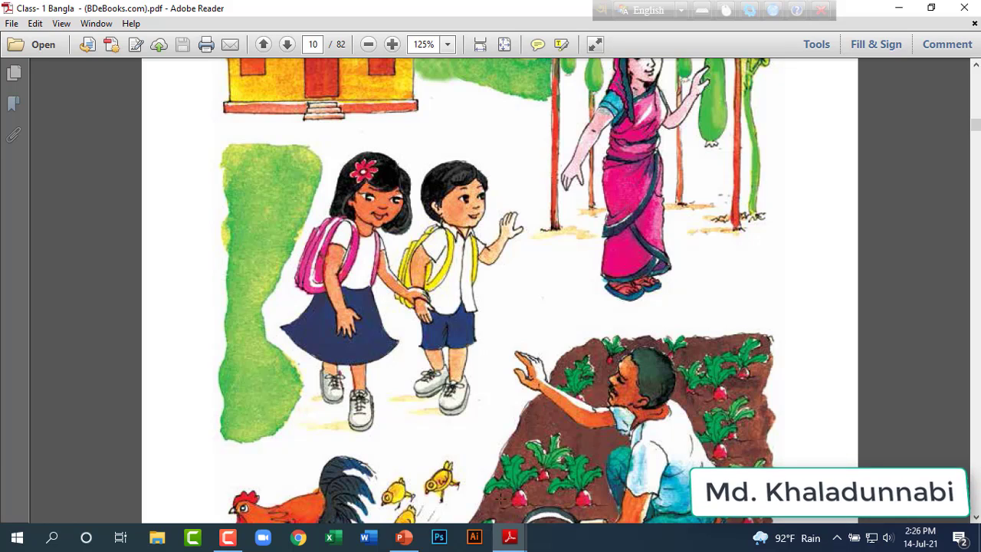
Scroll the teacher's guide to the bottom of page 11, showing page number ৩
{"action": "left_click", "coordinate": [399, 540]}
{"action": "mouse_move", "coordinate": [510, 537]}
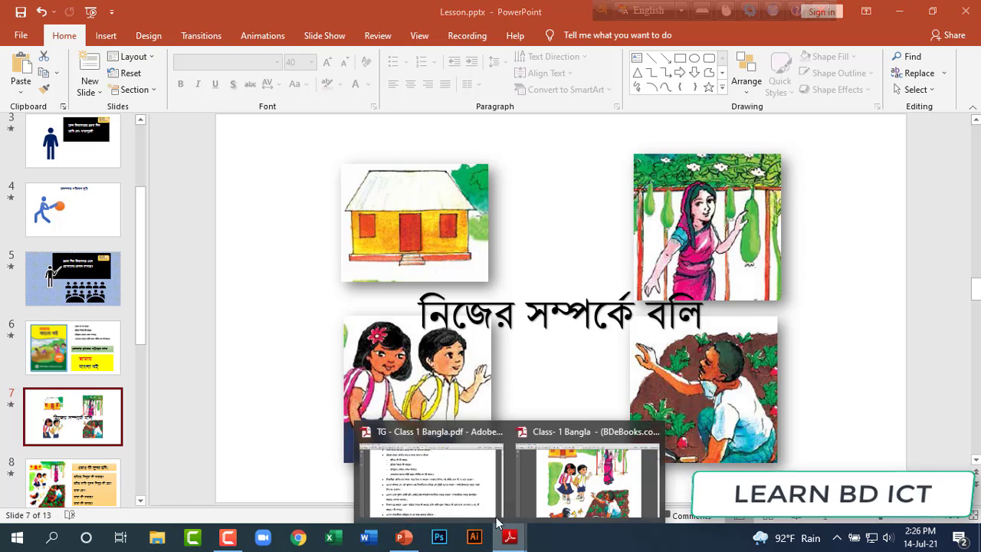
{"action": "left_click", "coordinate": [475, 491]}
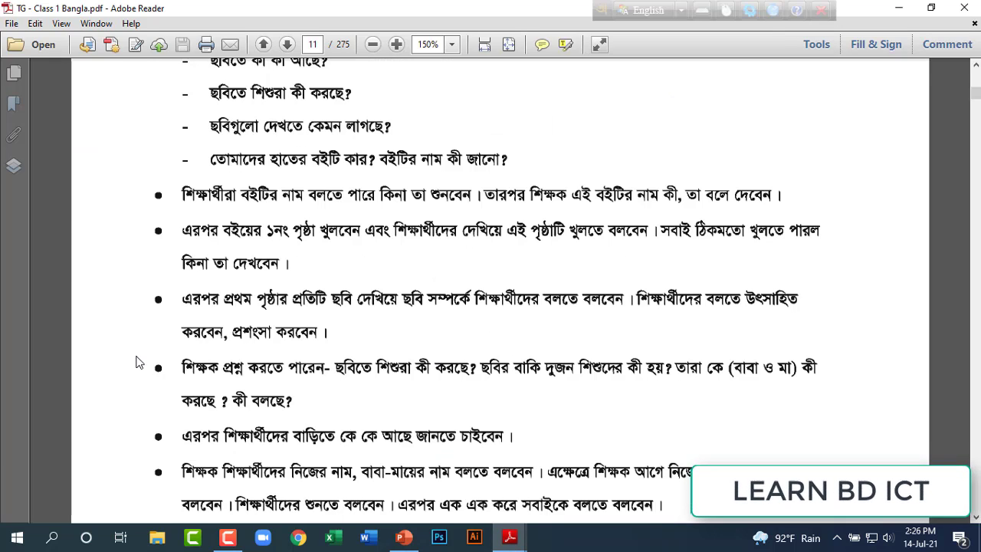
{"action": "scroll", "coordinate": [280, 337], "scroll_direction": "down", "scroll_amount": 2}
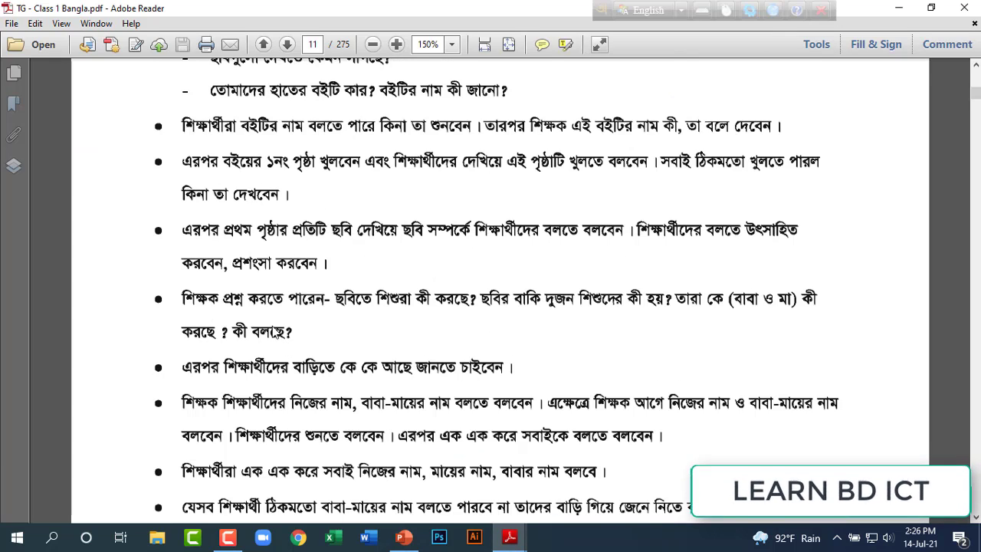
{"action": "scroll", "coordinate": [276, 329], "scroll_direction": "down", "scroll_amount": 2}
{"action": "scroll", "coordinate": [274, 320], "scroll_direction": "down", "scroll_amount": 2}
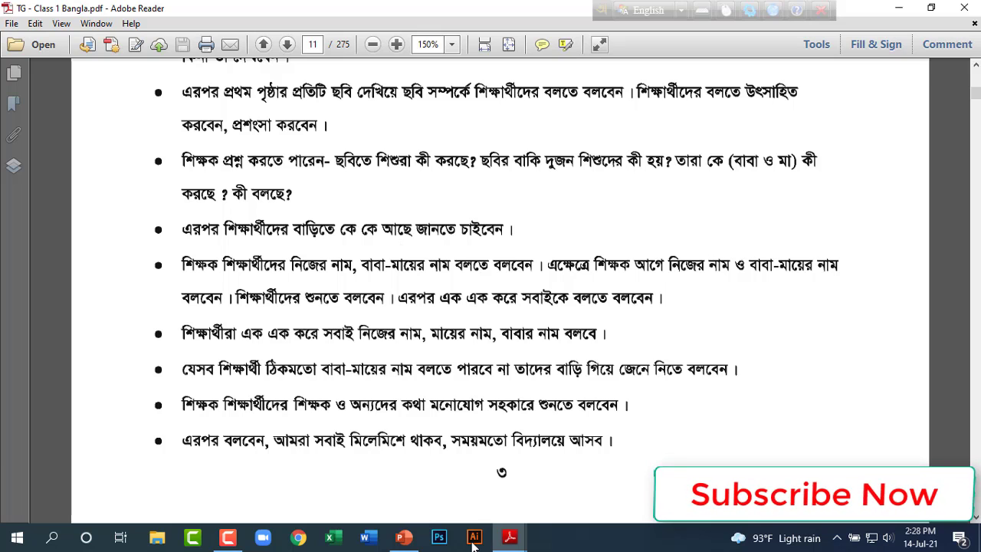
Go to slide 9 and capture its family picture for annotating
{"action": "left_click", "coordinate": [404, 537]}
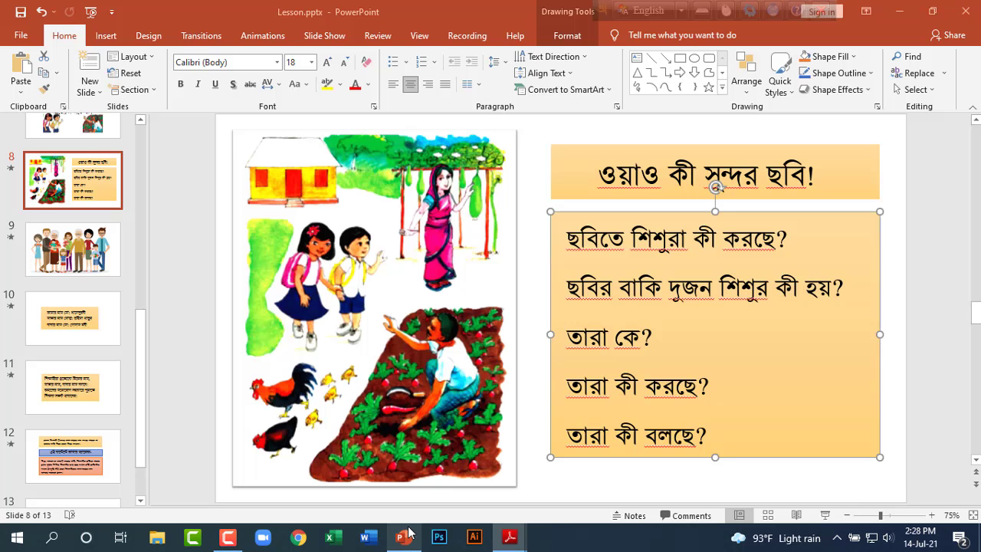
{"action": "left_click", "coordinate": [98, 268]}
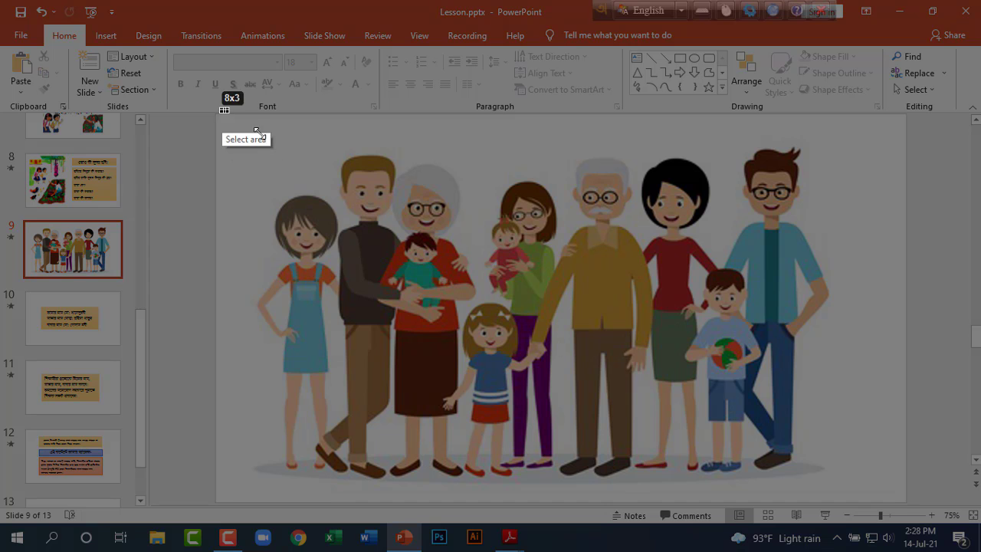
{"action": "left_click_drag", "start_coordinate": [221, 109], "coordinate": [906, 533]}
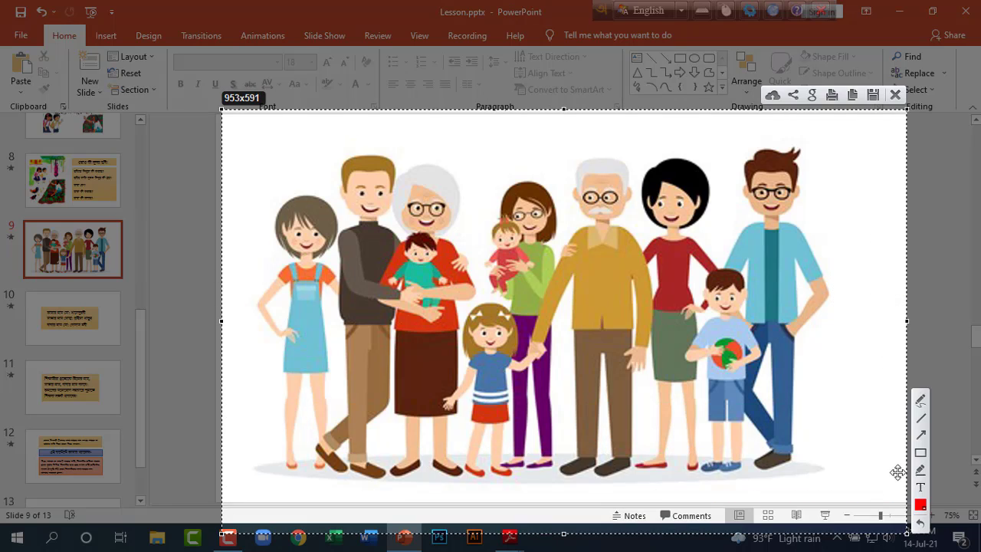
Tick each family member in red, circle the mother with the baby, then clear the marks
{"action": "left_click", "coordinate": [921, 401]}
{"action": "mouse_move", "coordinate": [666, 164]}
{"action": "left_mouse_down"}
{"action": "mouse_move", "coordinate": [715, 140]}
{"action": "mouse_move", "coordinate": [799, 152]}
{"action": "left_mouse_up"}
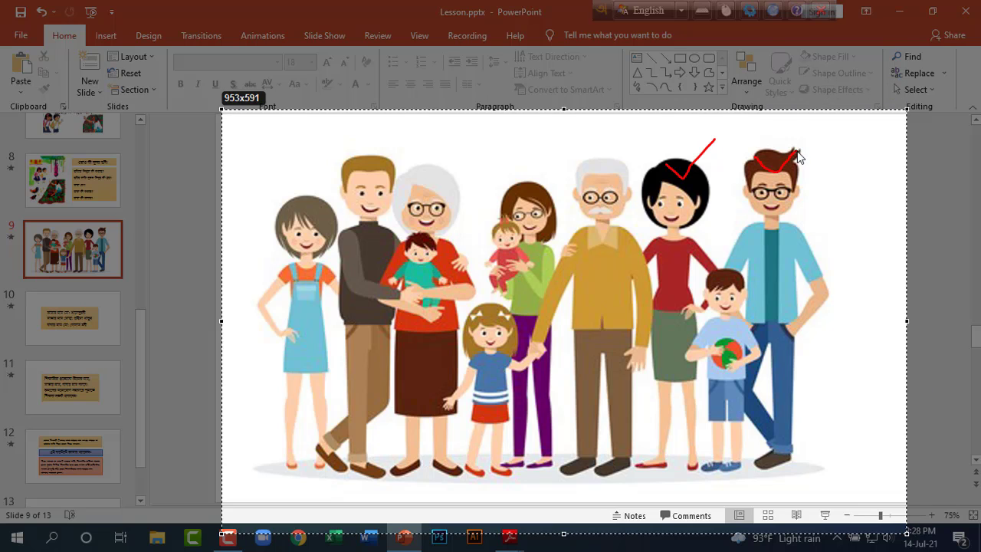
{"action": "left_click_drag", "start_coordinate": [724, 304], "coordinate": [759, 285]}
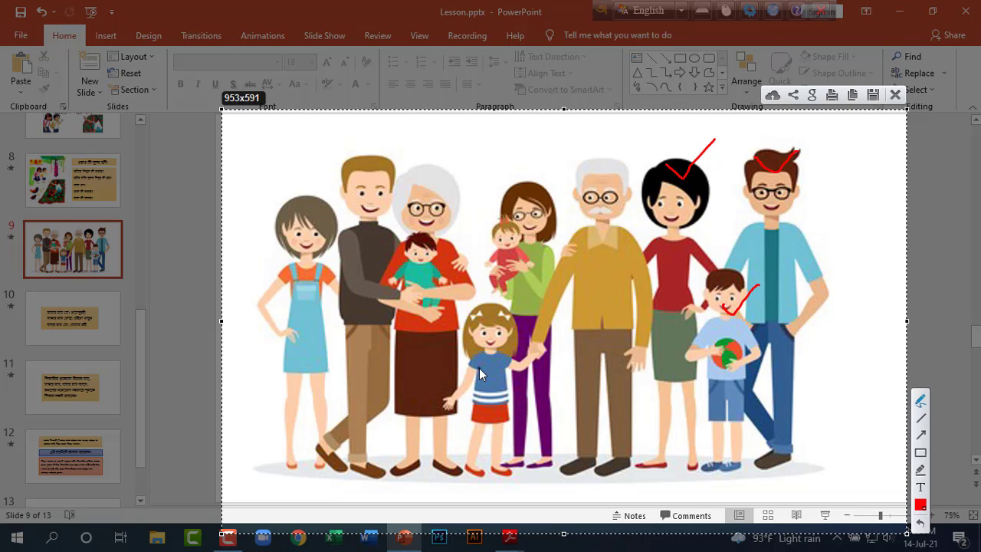
{"action": "left_click_drag", "start_coordinate": [479, 367], "coordinate": [517, 346]}
{"action": "left_click_drag", "start_coordinate": [589, 187], "coordinate": [610, 169]}
{"action": "left_click_drag", "start_coordinate": [372, 173], "coordinate": [450, 146]}
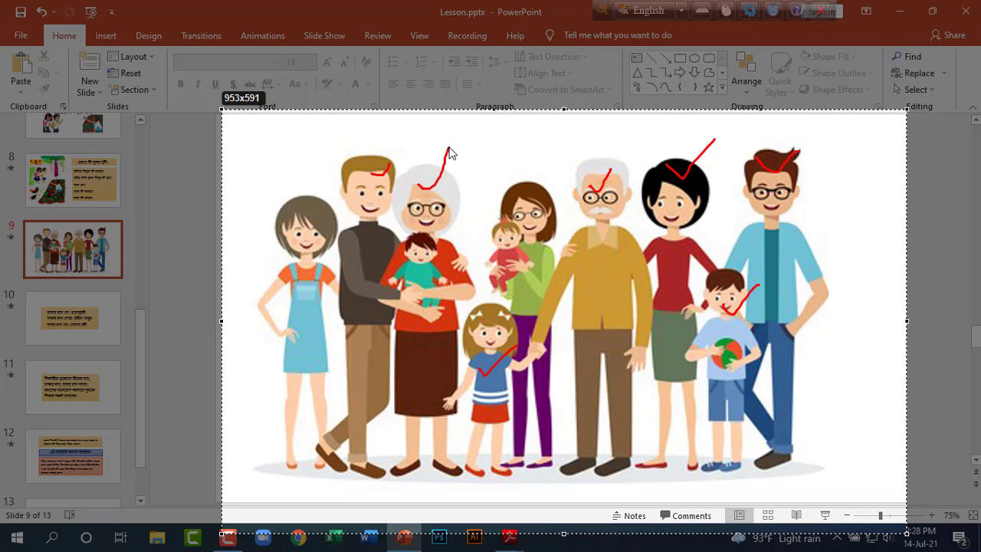
{"action": "left_click_drag", "start_coordinate": [308, 206], "coordinate": [318, 194]}
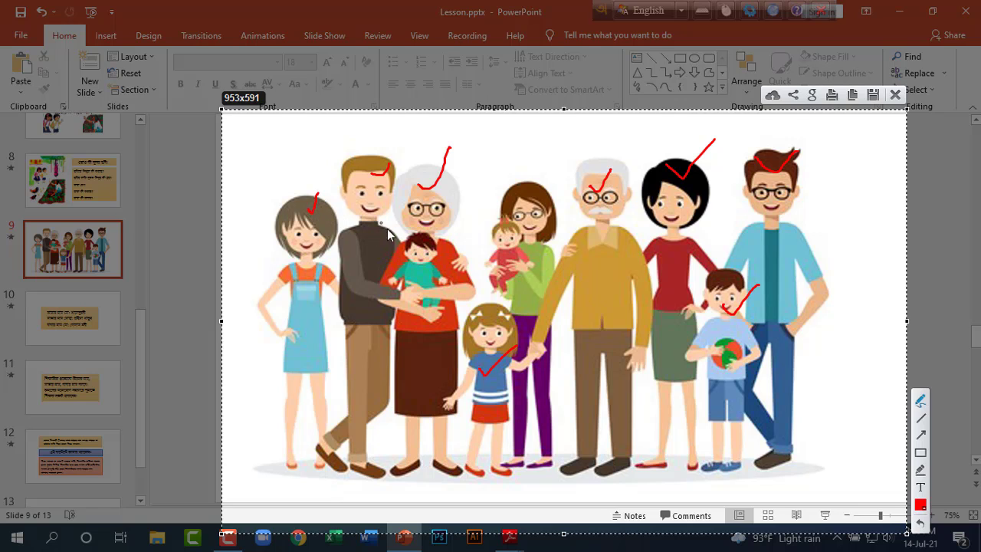
{"action": "left_click_drag", "start_coordinate": [403, 245], "coordinate": [445, 220]}
{"action": "mouse_move", "coordinate": [508, 182]}
{"action": "left_mouse_down"}
{"action": "mouse_move", "coordinate": [552, 227]}
{"action": "mouse_move", "coordinate": [538, 190]}
{"action": "left_mouse_up"}
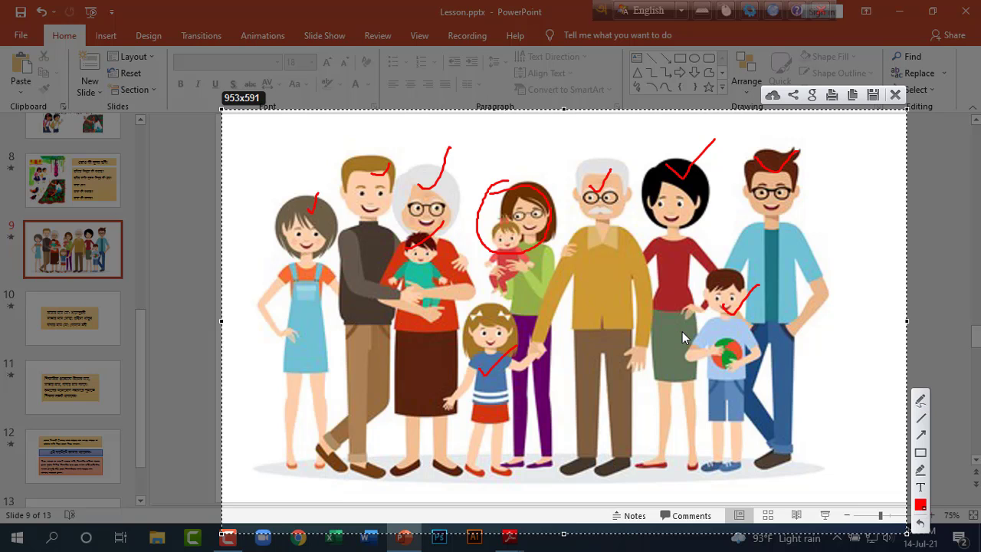
{"action": "key", "text": "Escape"}
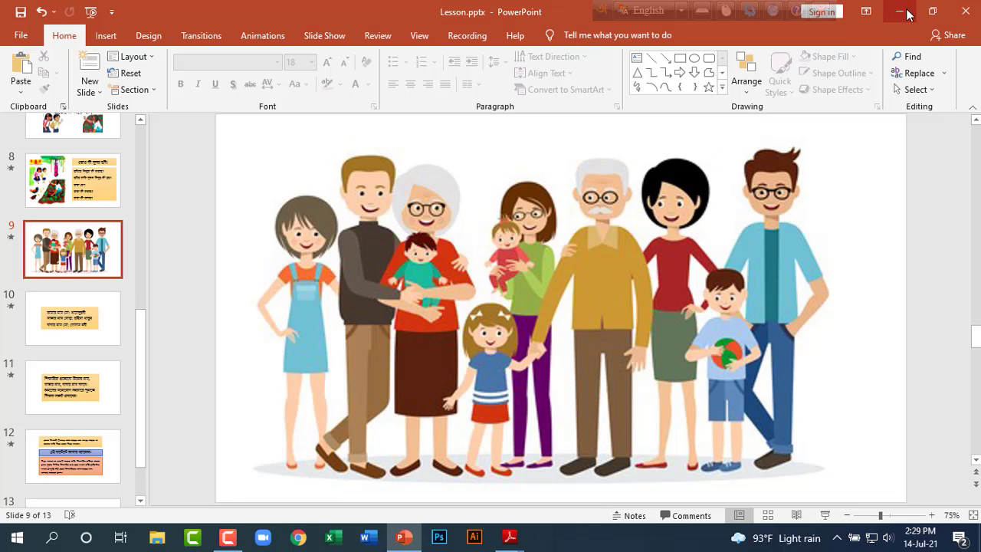
{"action": "left_click", "coordinate": [900, 12]}
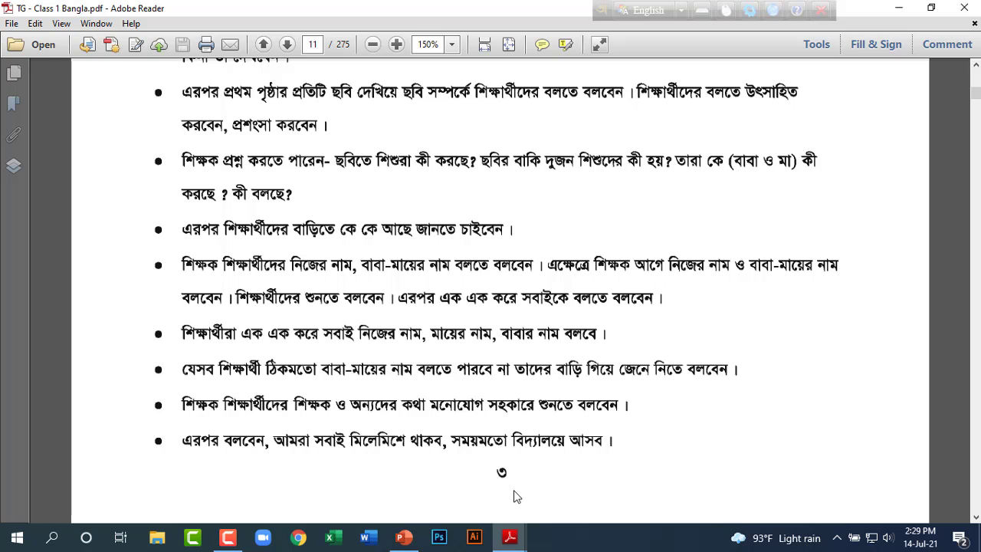
{"action": "left_click", "coordinate": [404, 537]}
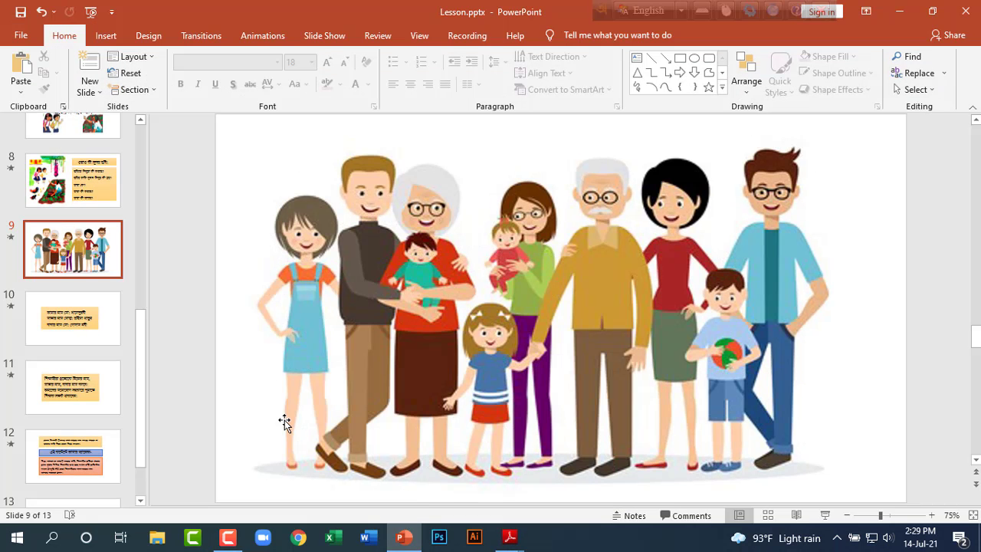
On slide 10, highlight the names text, the mother's line and the father's name
{"action": "left_click", "coordinate": [103, 325]}
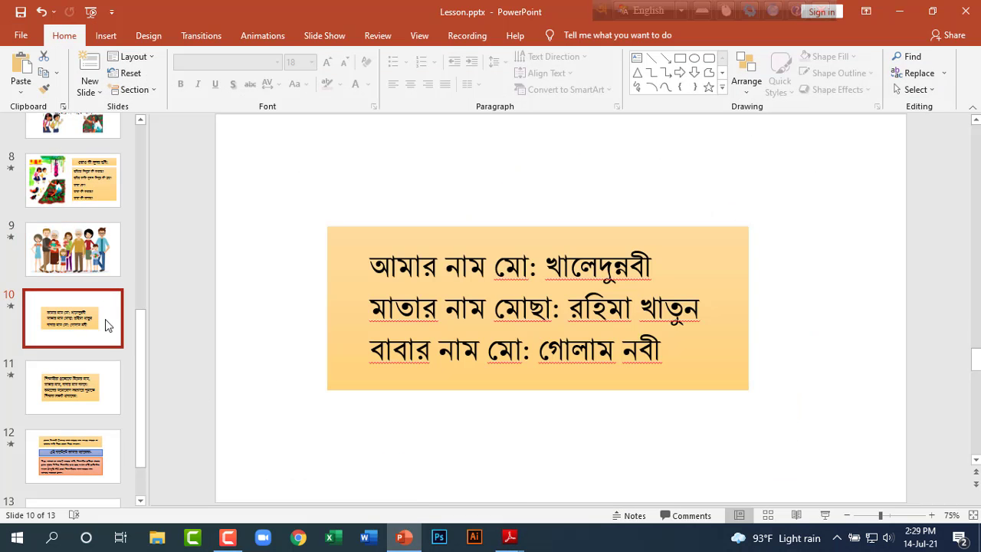
{"action": "left_click", "coordinate": [486, 274]}
{"action": "left_click_drag", "start_coordinate": [486, 274], "coordinate": [653, 275]}
{"action": "left_click", "coordinate": [663, 309]}
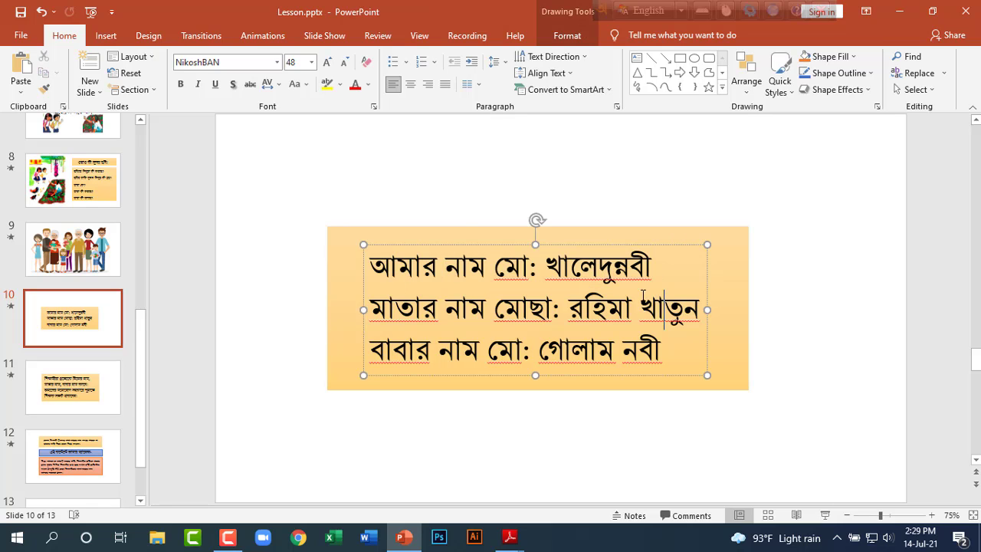
{"action": "left_click_drag", "start_coordinate": [371, 309], "coordinate": [699, 310]}
{"action": "left_click", "coordinate": [558, 309]}
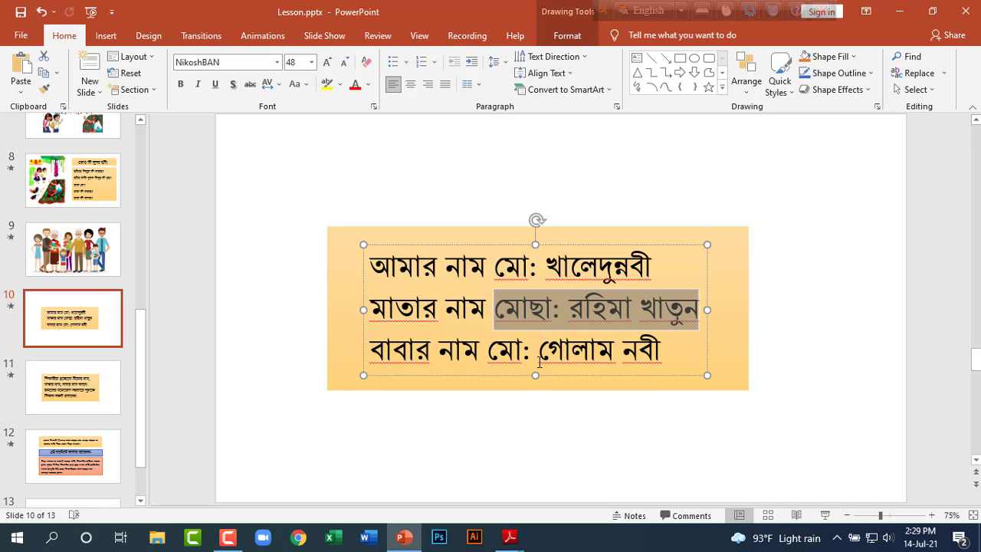
{"action": "left_click_drag", "start_coordinate": [488, 352], "coordinate": [635, 354]}
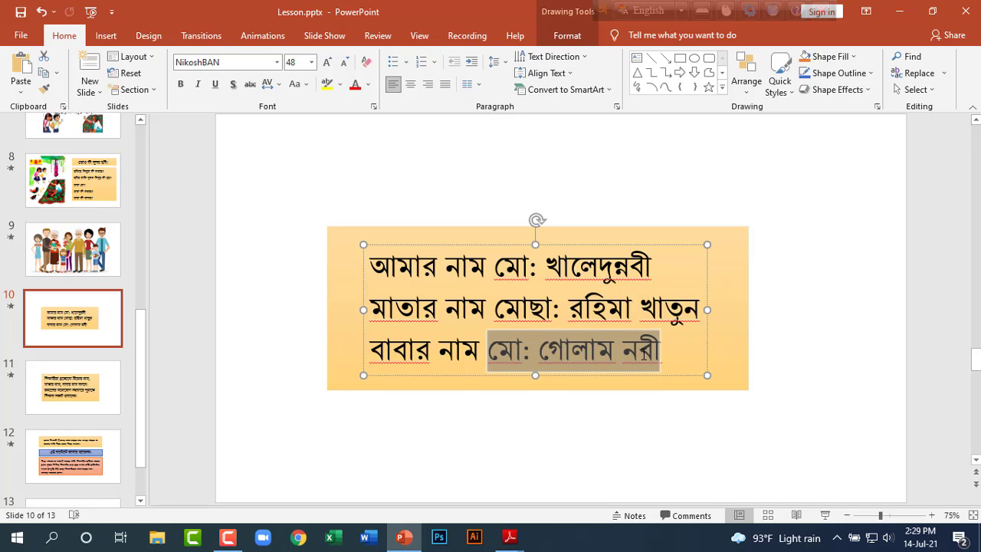
{"action": "left_click", "coordinate": [685, 353]}
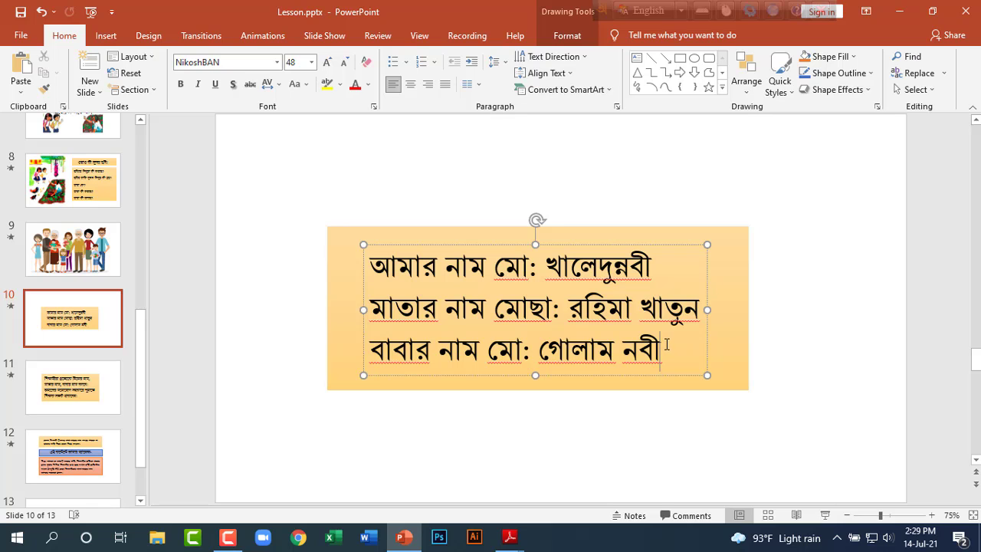
Highlight the father's and mother's names again, then deselect and return to the guide
{"action": "scroll", "coordinate": [664, 348], "scroll_direction": "down", "scroll_amount": 1}
{"action": "scroll", "coordinate": [662, 348], "scroll_direction": "up", "scroll_amount": 1}
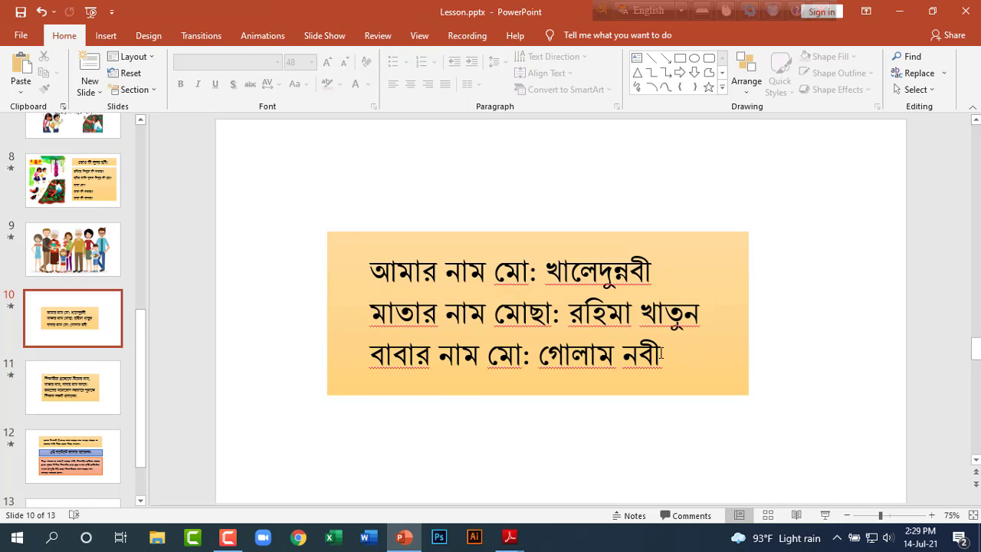
{"action": "left_click_drag", "start_coordinate": [487, 355], "coordinate": [685, 341]}
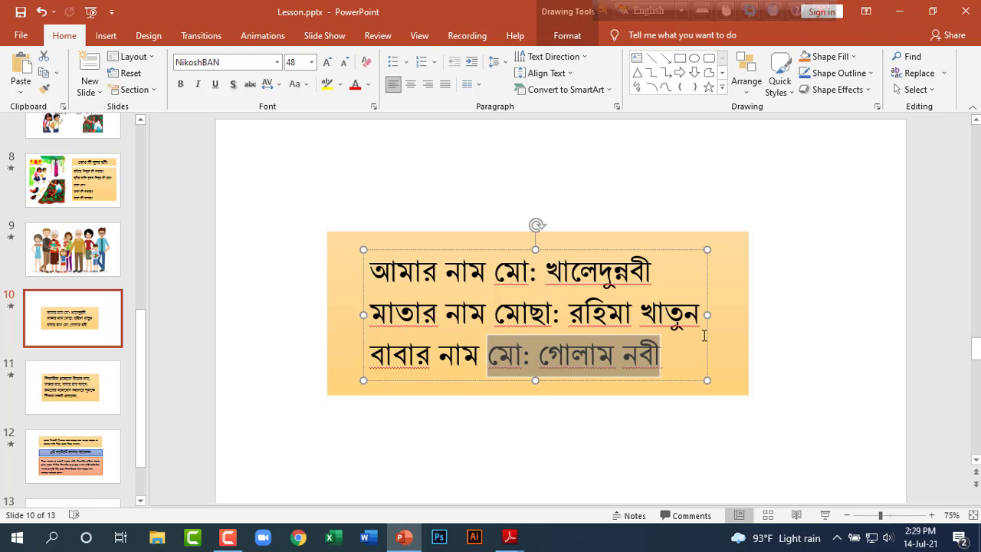
{"action": "left_click", "coordinate": [683, 363]}
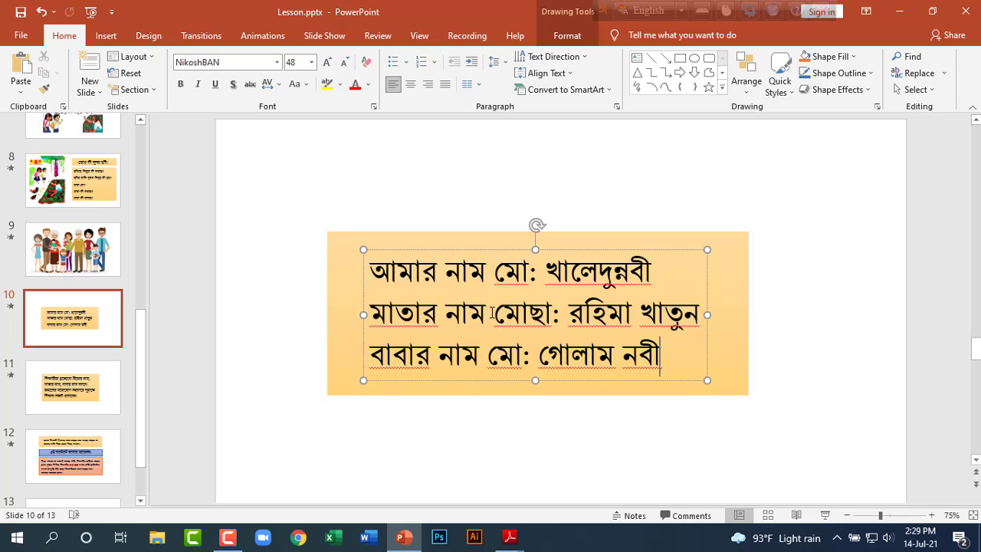
{"action": "left_click_drag", "start_coordinate": [493, 313], "coordinate": [699, 316]}
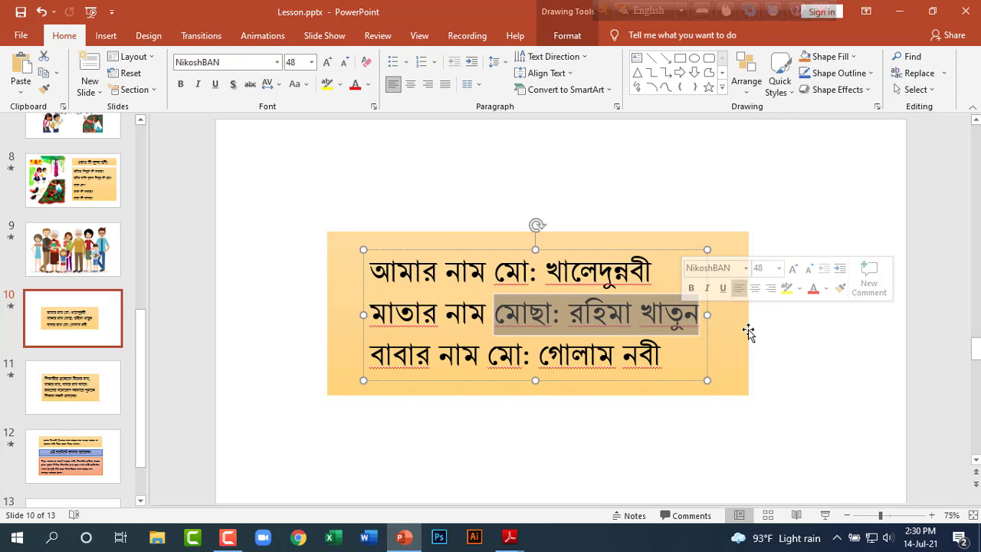
{"action": "left_click", "coordinate": [737, 331]}
{"action": "left_click", "coordinate": [791, 319]}
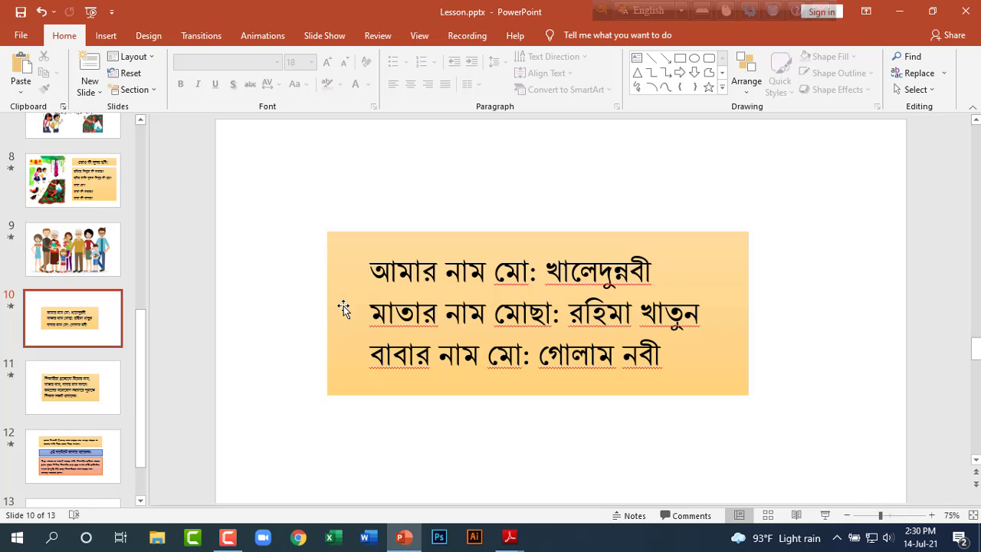
{"action": "scroll", "coordinate": [146, 371], "scroll_direction": "down", "scroll_amount": 1}
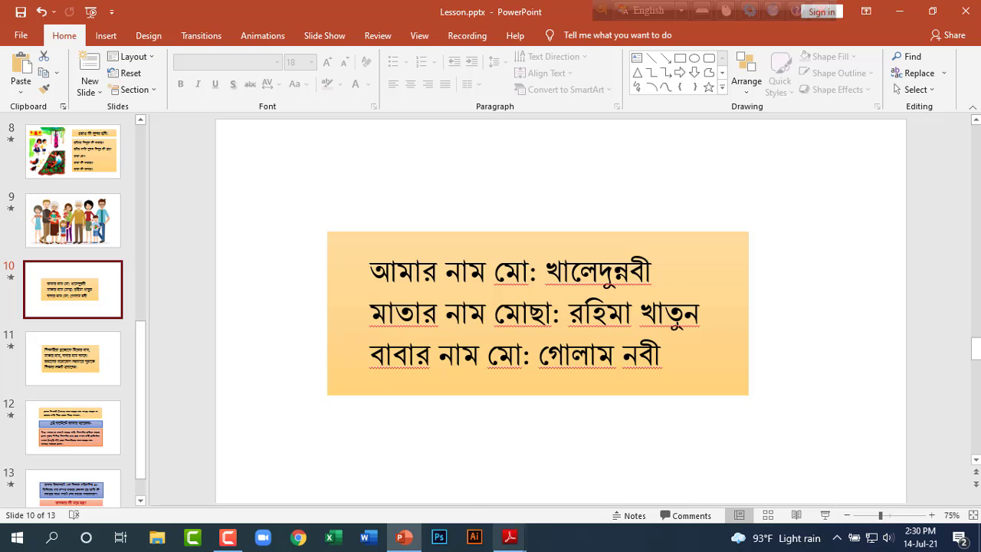
{"action": "left_click", "coordinate": [503, 477]}
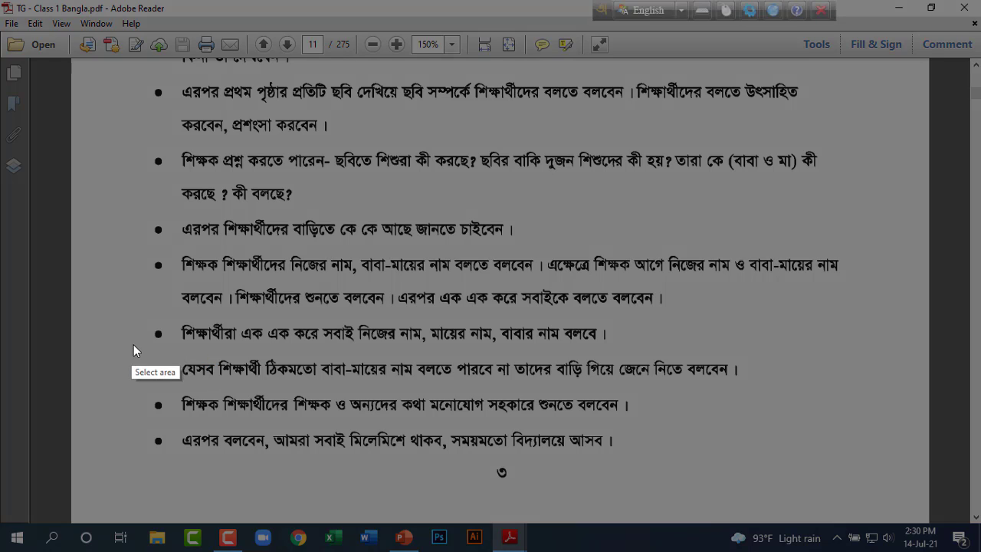
Capture the bullet about unknown parents' names, underline it in red, then dismiss the marks
{"action": "left_click_drag", "start_coordinate": [133, 345], "coordinate": [815, 388]}
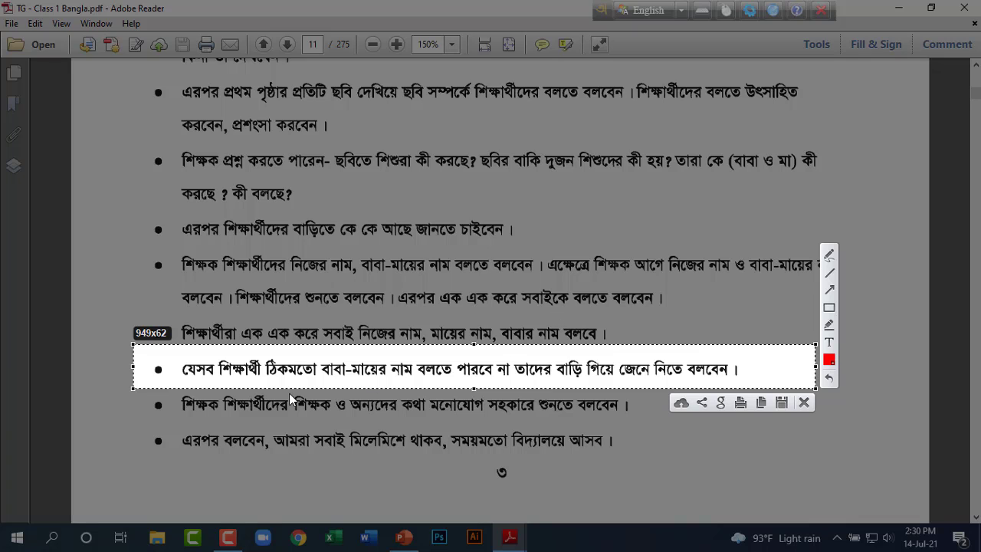
{"action": "left_click", "coordinate": [830, 255]}
{"action": "mouse_move", "coordinate": [186, 379]}
{"action": "left_mouse_down"}
{"action": "mouse_move", "coordinate": [516, 385]}
{"action": "mouse_move", "coordinate": [506, 344]}
{"action": "left_mouse_up"}
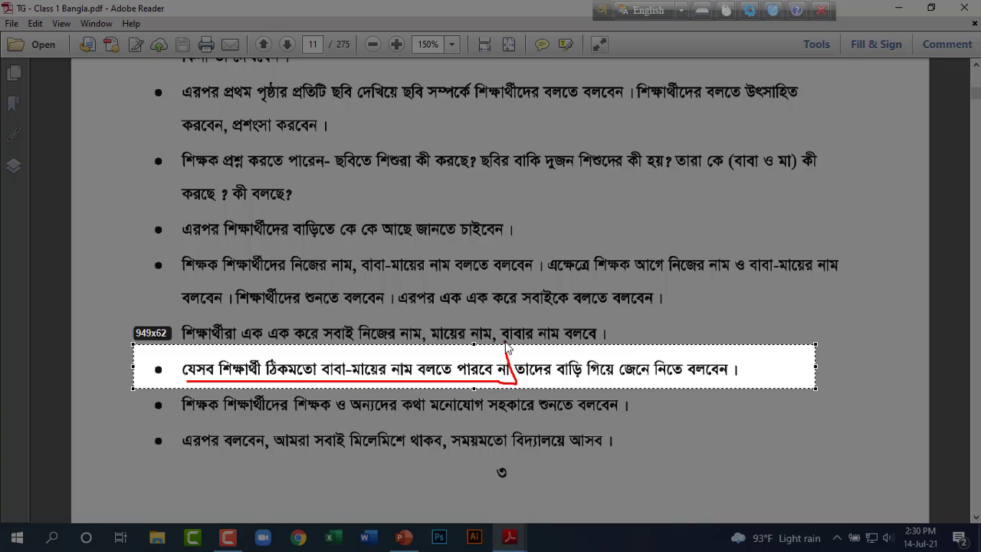
{"action": "mouse_move", "coordinate": [548, 378]}
{"action": "left_mouse_down"}
{"action": "mouse_move", "coordinate": [738, 387]}
{"action": "mouse_move", "coordinate": [756, 376]}
{"action": "mouse_move", "coordinate": [724, 355]}
{"action": "mouse_move", "coordinate": [504, 350]}
{"action": "left_mouse_up"}
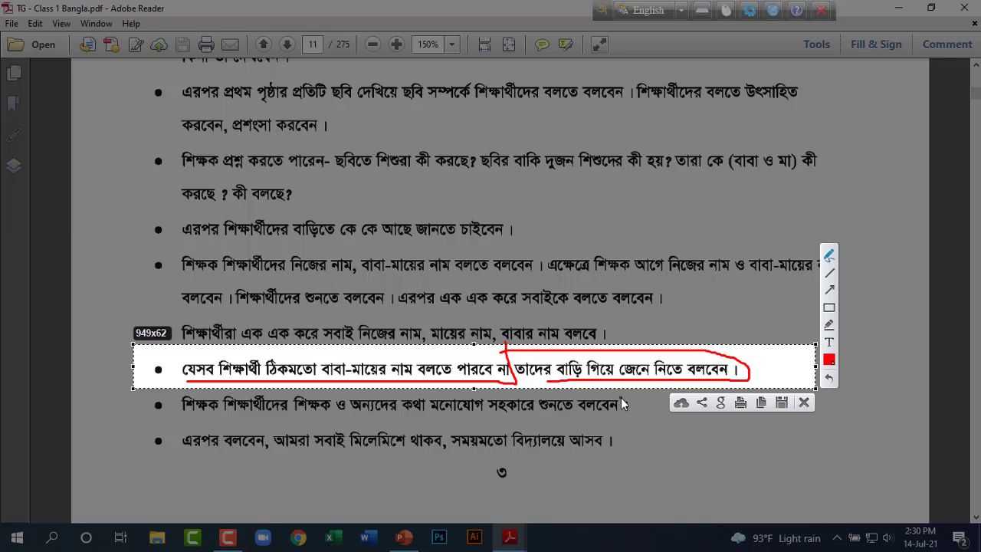
{"action": "key", "text": "Escape"}
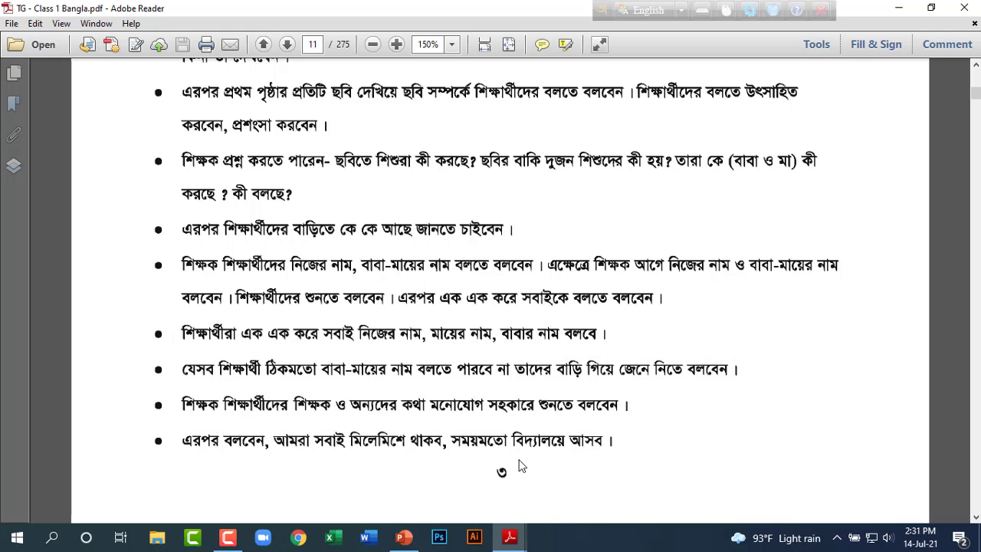
Go through slides 11 and 12, highlighting the blue box heading and entering the orange note
{"action": "left_click", "coordinate": [404, 536]}
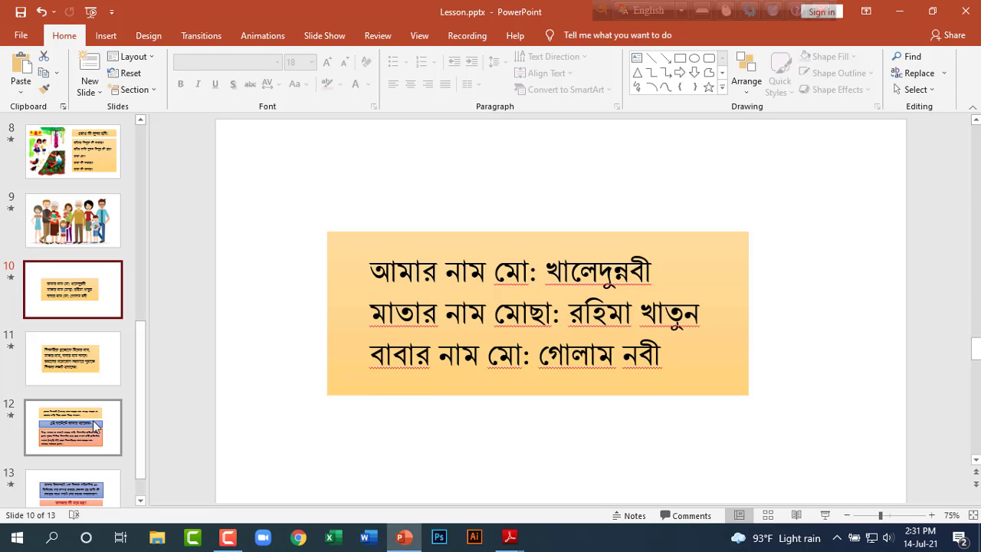
{"action": "left_click", "coordinate": [92, 377]}
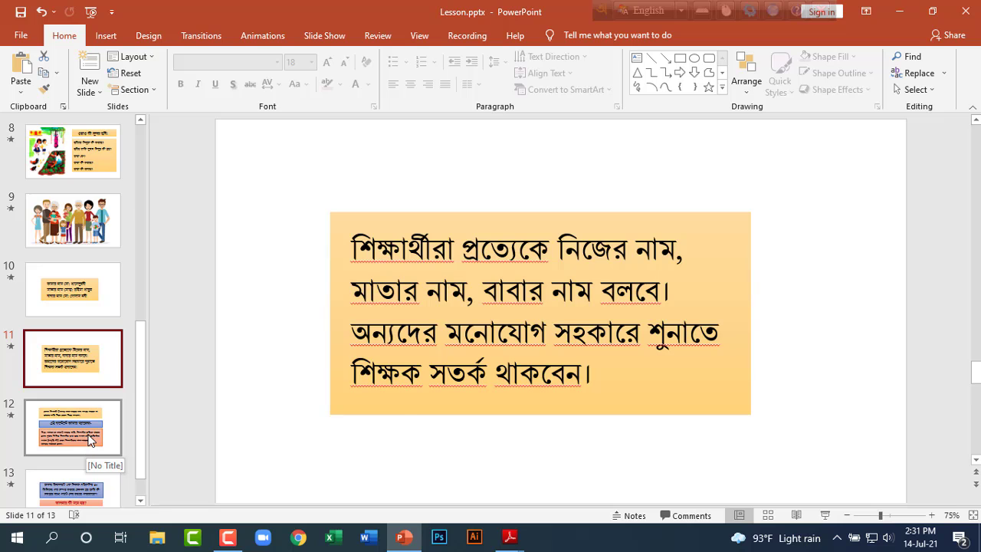
{"action": "left_click", "coordinate": [87, 450]}
{"action": "left_click", "coordinate": [375, 193]}
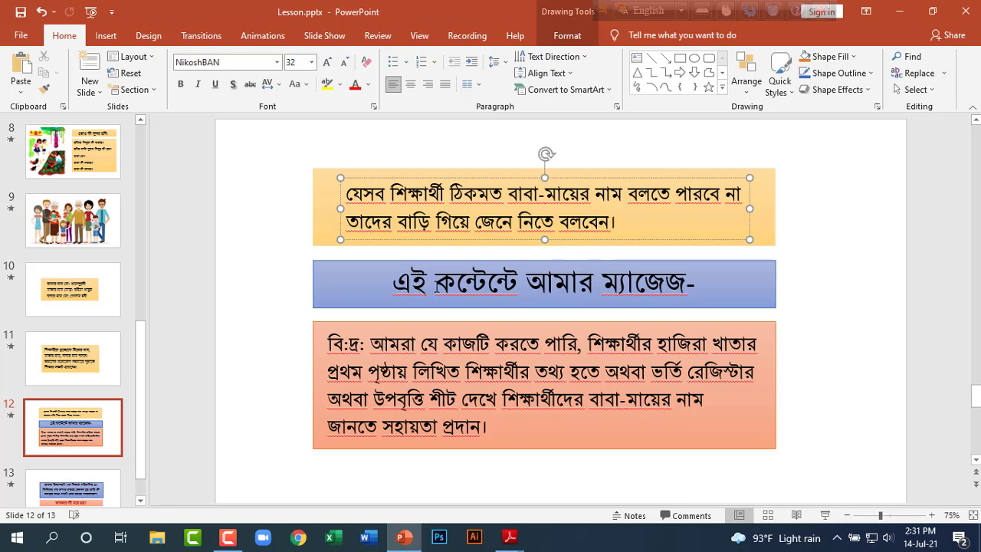
{"action": "left_click_drag", "start_coordinate": [436, 283], "coordinate": [646, 283]}
{"action": "left_click", "coordinate": [567, 372]}
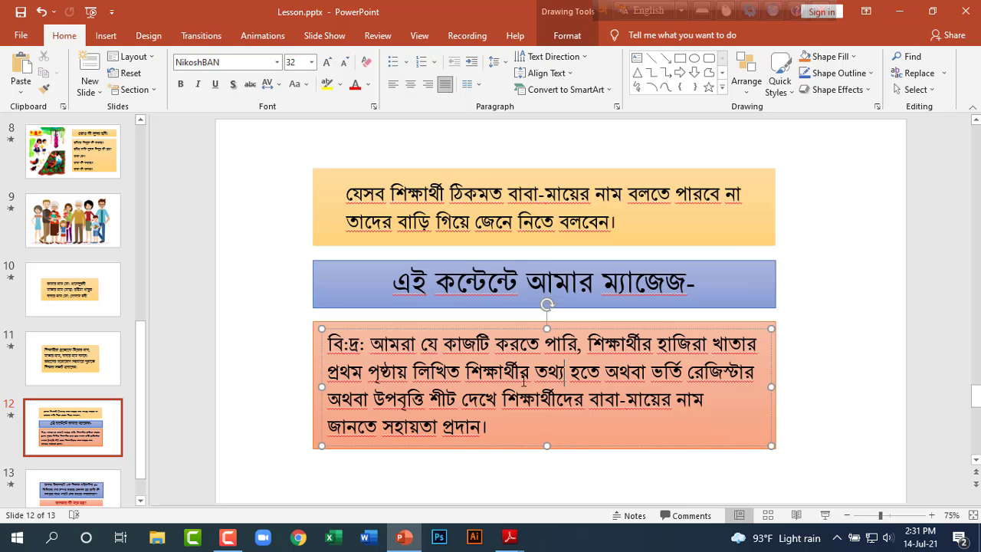
{"action": "key", "text": "ctrl+End"}
{"action": "left_click", "coordinate": [371, 344]}
Highlight the note's phrases in turn, from শিক্ষার্থীর হাজিরা খাতার to জানতে সহায়তা প্রদান।
{"action": "left_click_drag", "start_coordinate": [587, 344], "coordinate": [744, 347]}
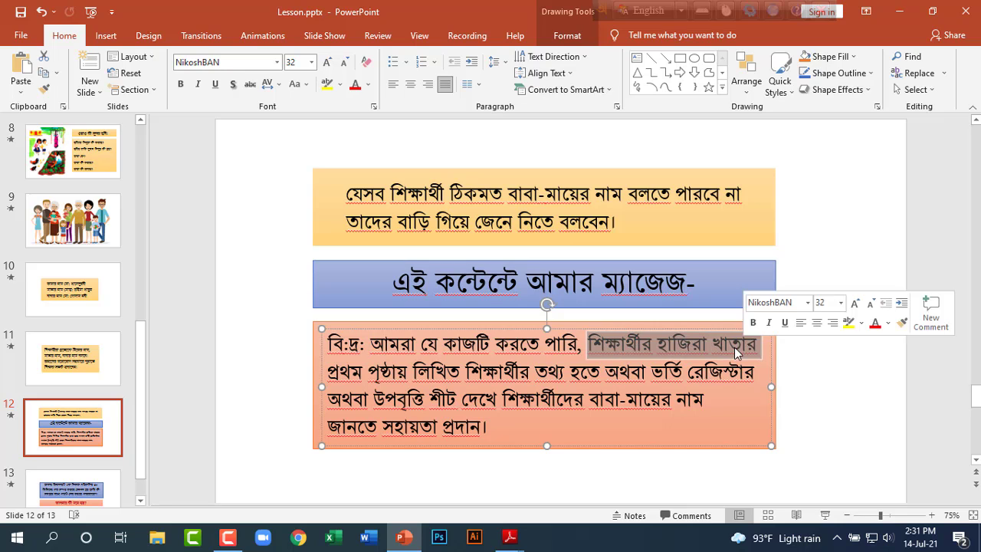
{"action": "left_click", "coordinate": [361, 375]}
{"action": "left_click_drag", "start_coordinate": [464, 372], "coordinate": [607, 373]}
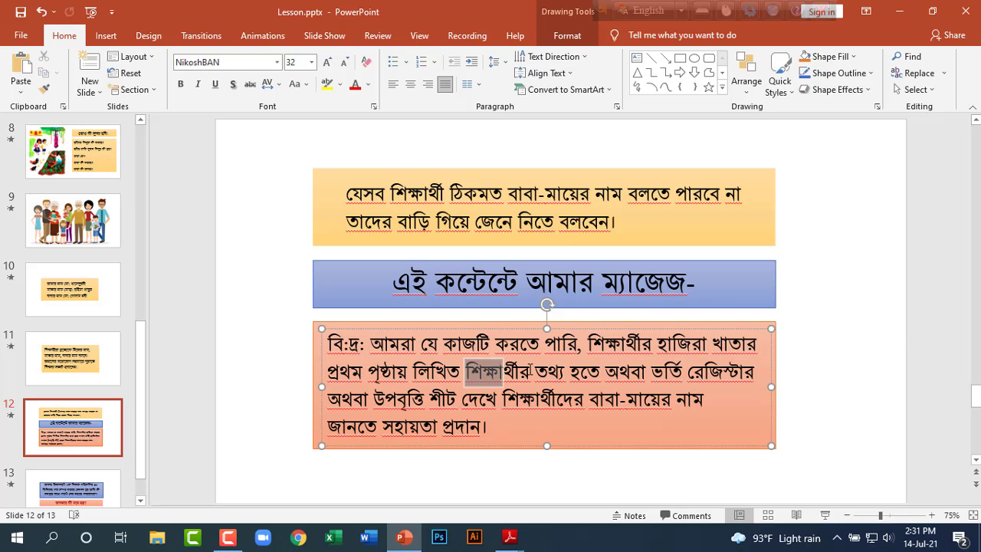
{"action": "left_click", "coordinate": [618, 371]}
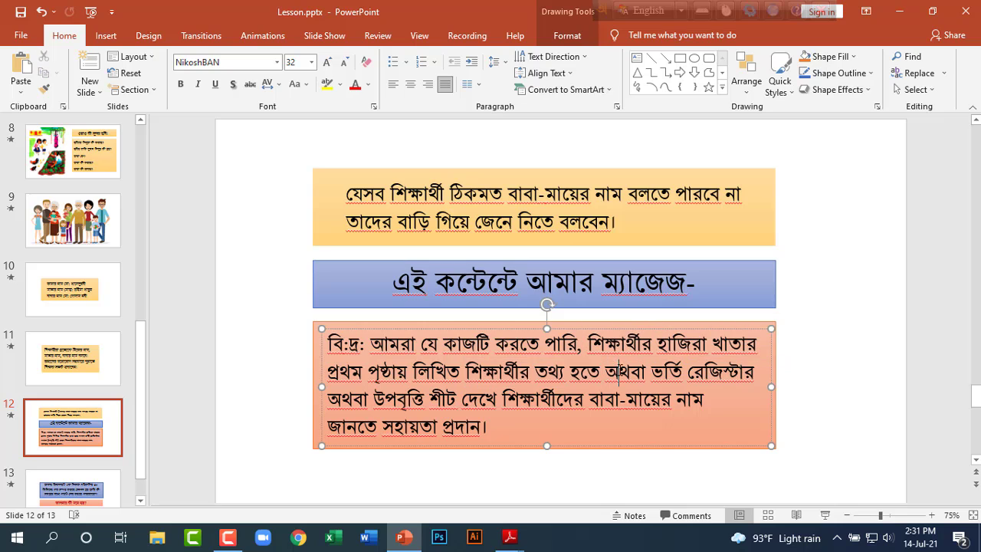
{"action": "left_click_drag", "start_coordinate": [653, 372], "coordinate": [759, 373]}
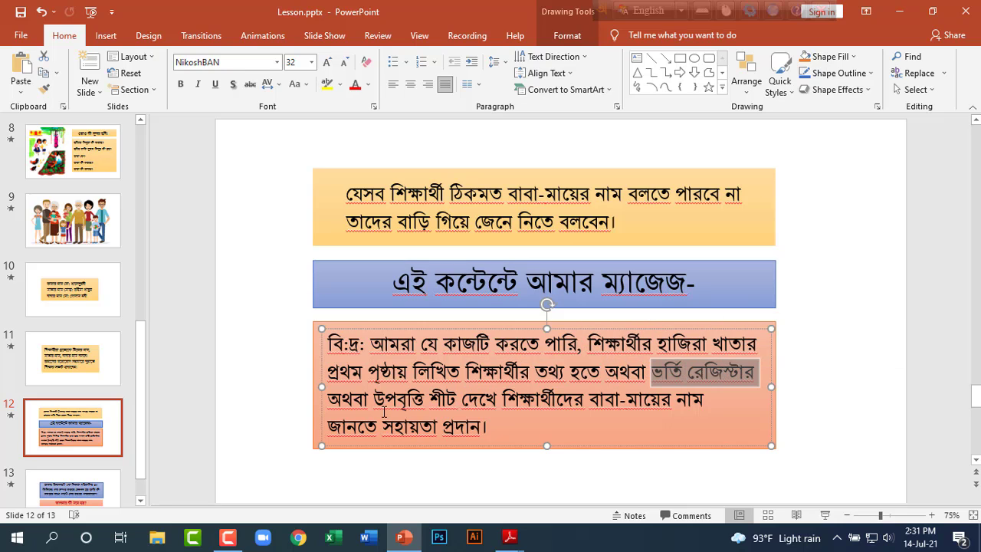
{"action": "left_click", "coordinate": [368, 400]}
{"action": "left_click_drag", "start_coordinate": [373, 399], "coordinate": [562, 404]}
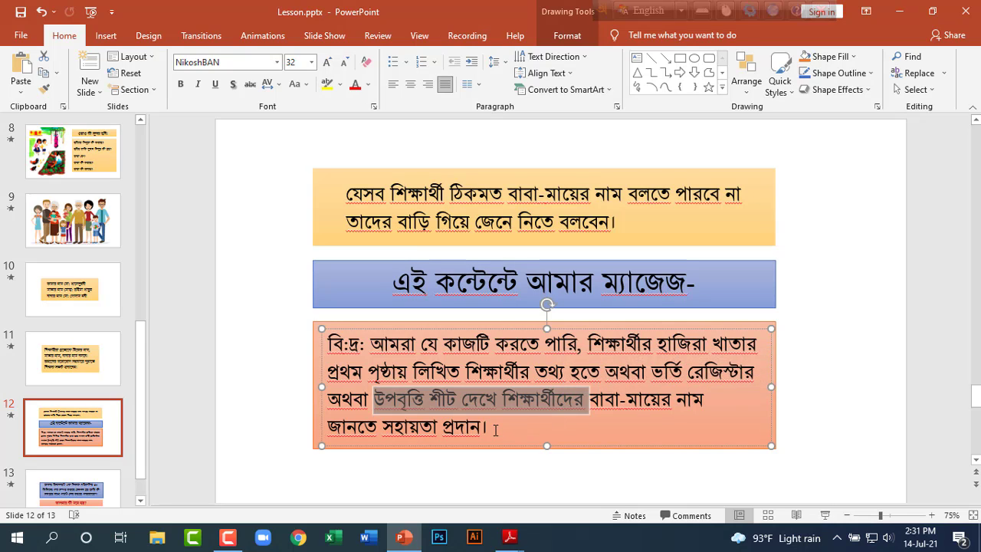
{"action": "left_click", "coordinate": [495, 430]}
{"action": "left_click_drag", "start_coordinate": [496, 428], "coordinate": [328, 429]}
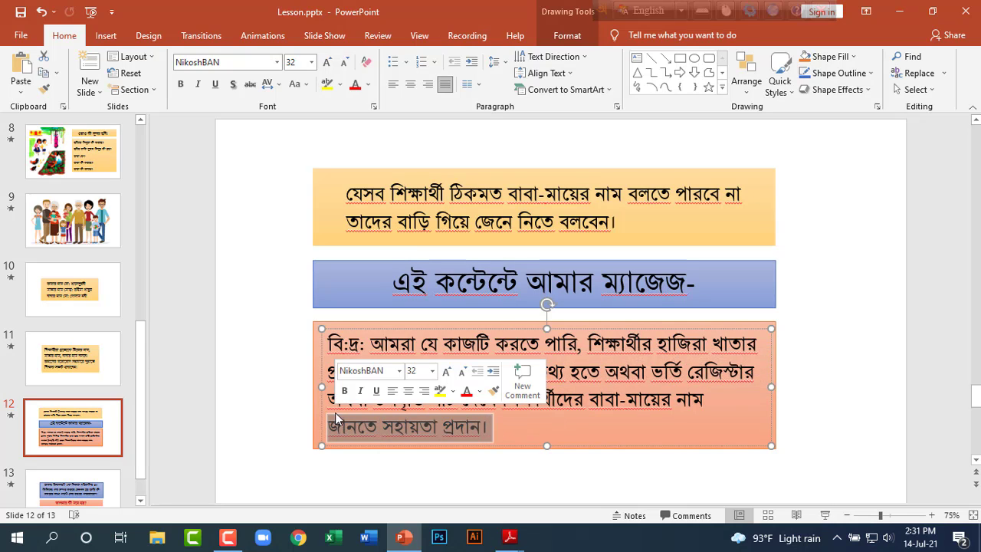
{"action": "left_click", "coordinate": [392, 453]}
Scroll back to slide 12 and click into its orange note about parents' names
{"action": "scroll", "coordinate": [407, 429], "scroll_direction": "down", "scroll_amount": 1}
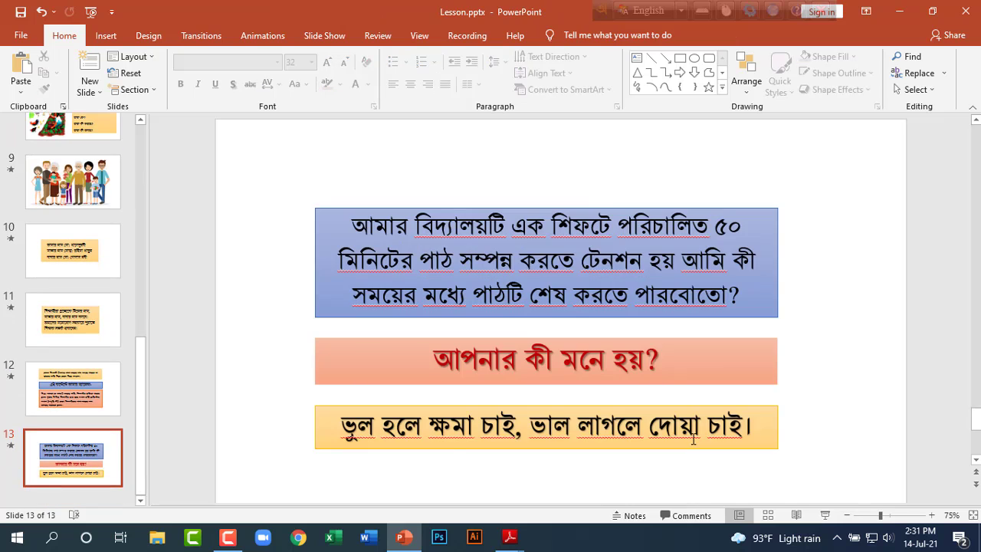
{"action": "scroll", "coordinate": [418, 413], "scroll_direction": "up", "scroll_amount": 1}
{"action": "left_click", "coordinate": [532, 433]}
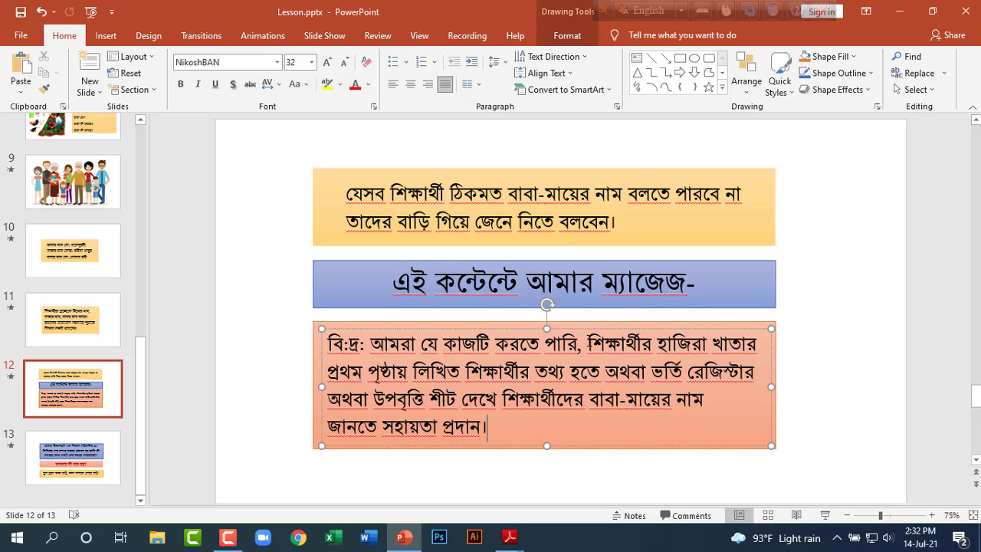
{"action": "left_click", "coordinate": [588, 345]}
{"action": "left_click_drag", "start_coordinate": [588, 345], "coordinate": [699, 345]}
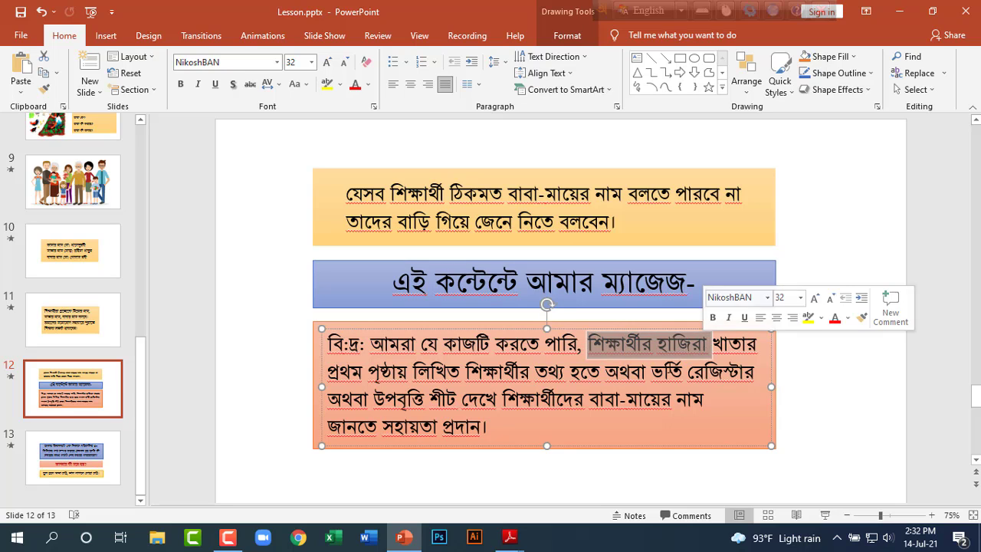
{"action": "left_click", "coordinate": [682, 372]}
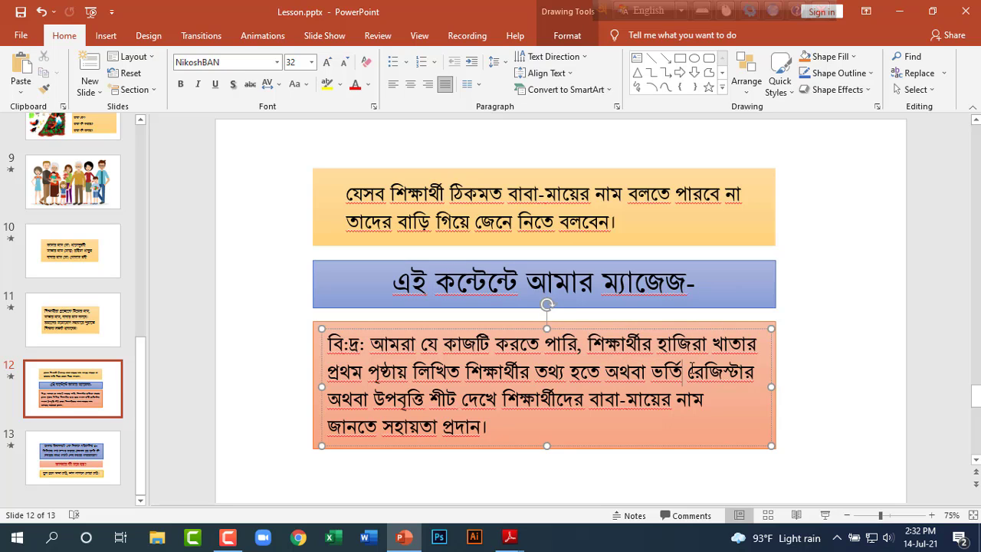
{"action": "left_click_drag", "start_coordinate": [688, 372], "coordinate": [739, 372]}
{"action": "double_click", "coordinate": [720, 372]}
{"action": "key", "text": "Down"}
{"action": "left_click_drag", "start_coordinate": [653, 371], "coordinate": [757, 374]}
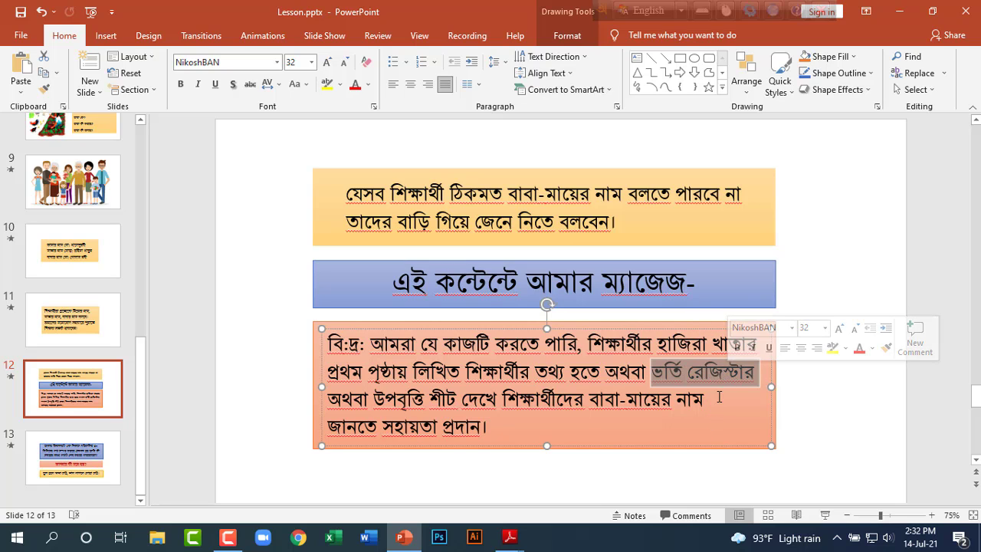
{"action": "key", "text": "Right"}
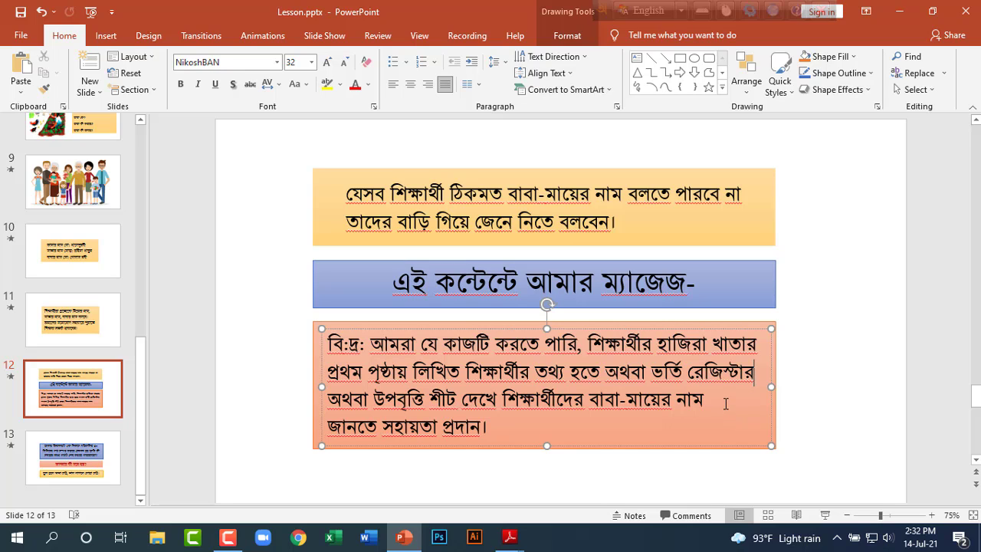
{"action": "key", "text": "ctrl+shift+Left"}
{"action": "key", "text": "ctrl+shift+Left"}
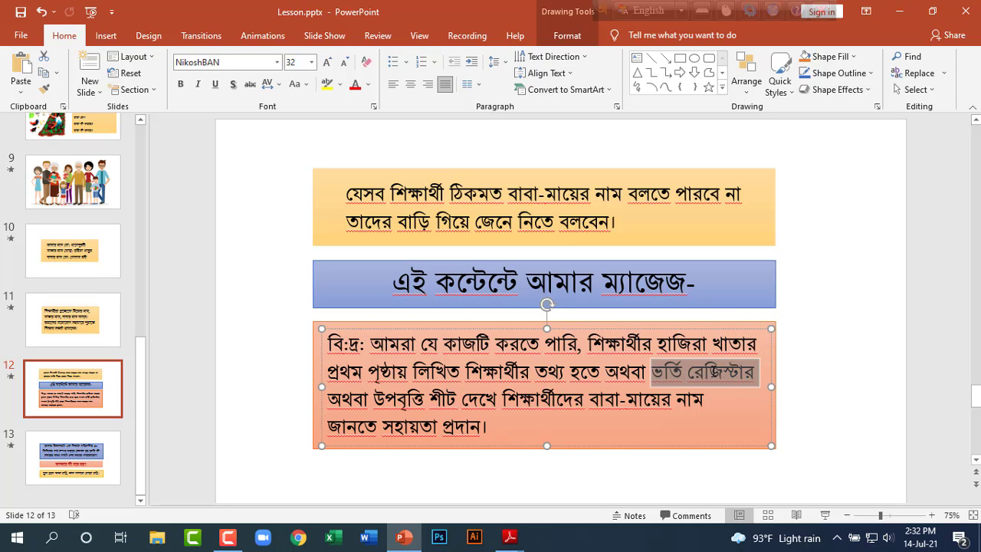
{"action": "left_click", "coordinate": [716, 404]}
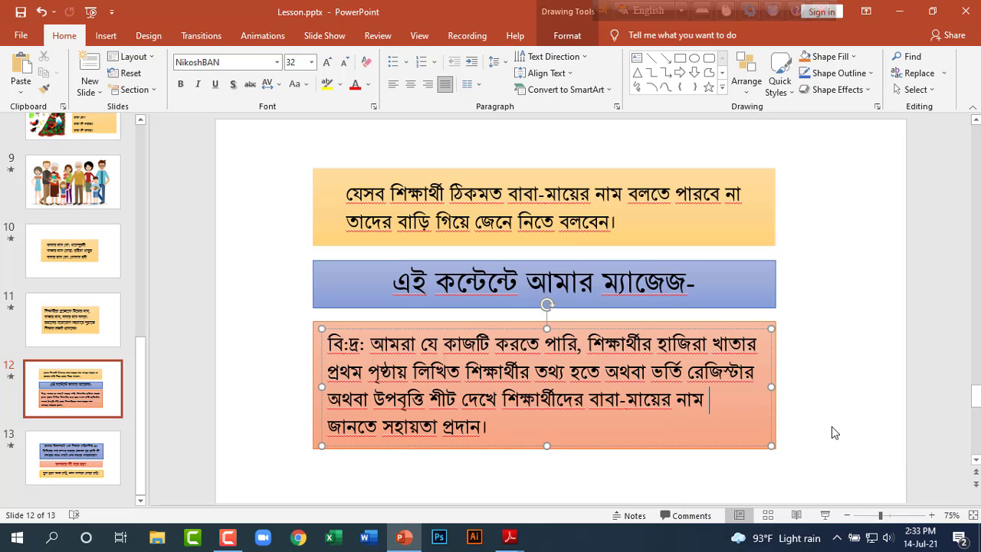
{"action": "scroll", "coordinate": [832, 427], "scroll_direction": "down", "scroll_amount": 1}
Highlight the 50-minute question's opening and third lines, then enter the আপনার কী মনে হয়? box
{"action": "left_click", "coordinate": [777, 230]}
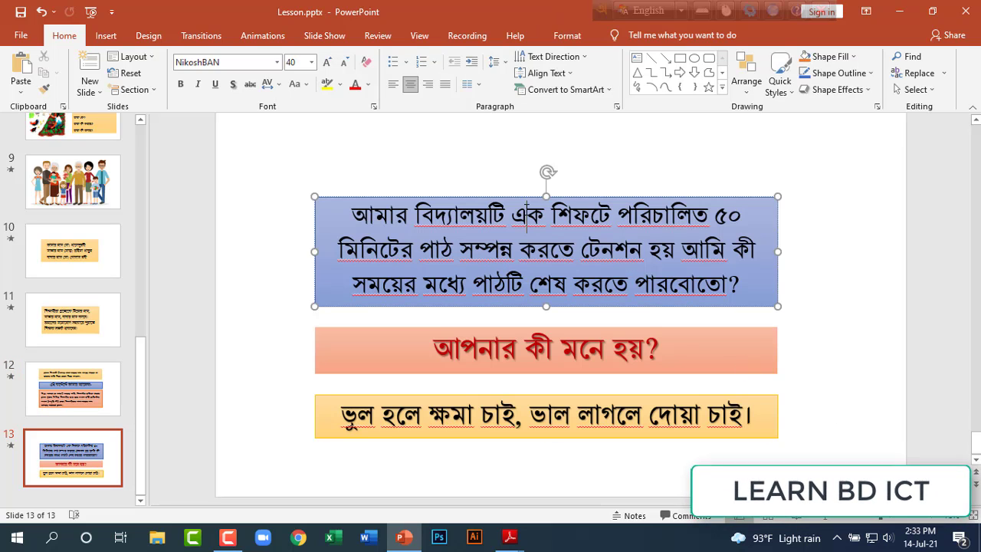
{"action": "left_click", "coordinate": [835, 218]}
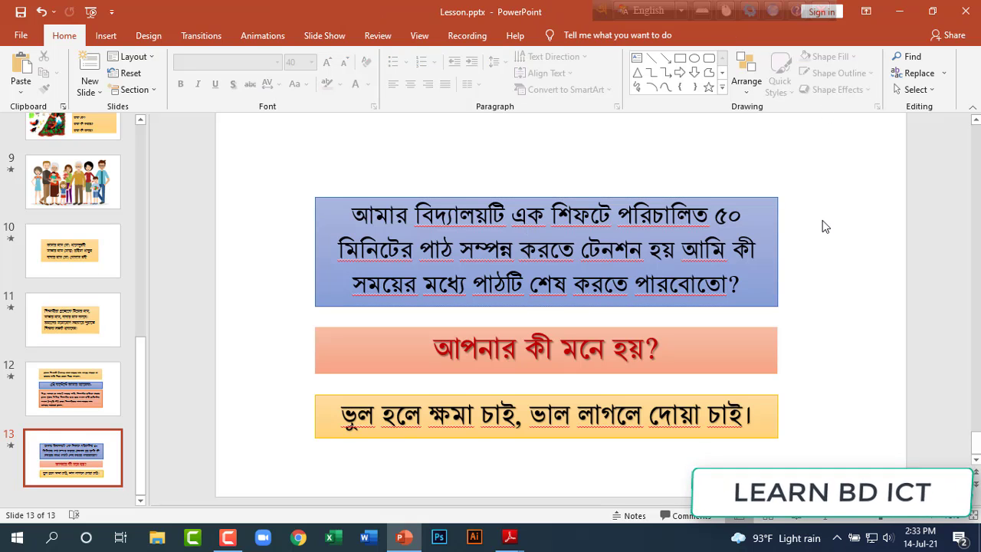
{"action": "left_click_drag", "start_coordinate": [354, 208], "coordinate": [672, 270]}
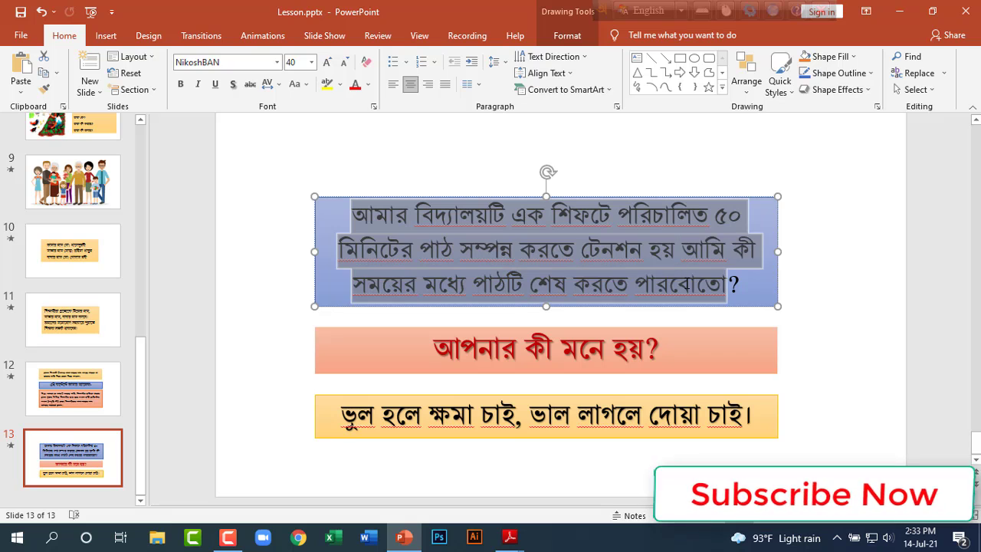
{"action": "left_click", "coordinate": [536, 250]}
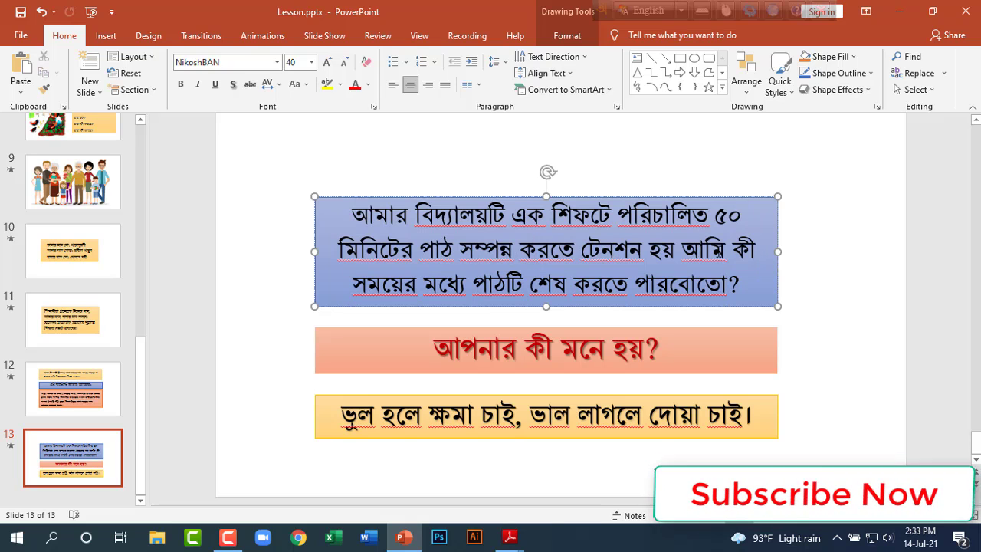
{"action": "left_click", "coordinate": [344, 290]}
{"action": "left_click_drag", "start_coordinate": [352, 286], "coordinate": [742, 283]}
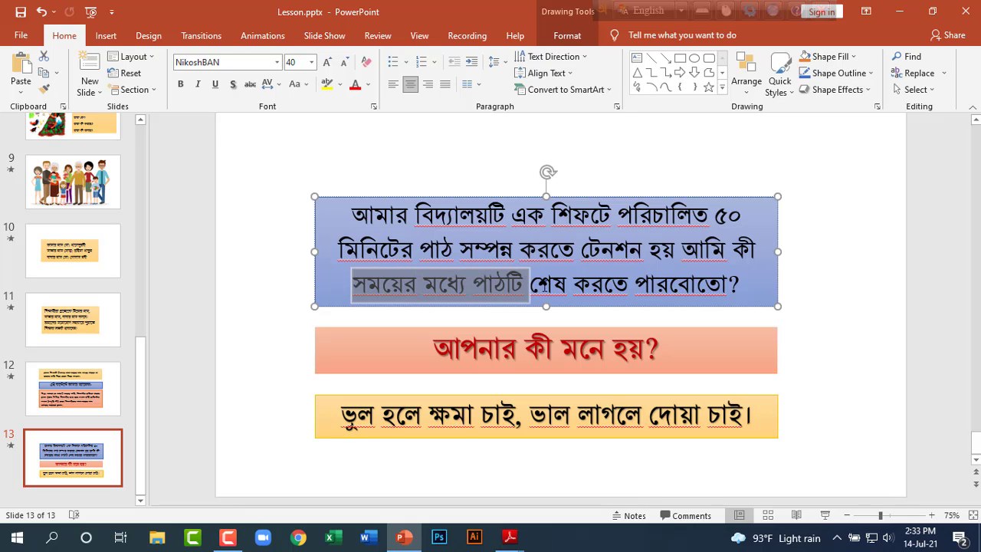
{"action": "left_click", "coordinate": [743, 283]}
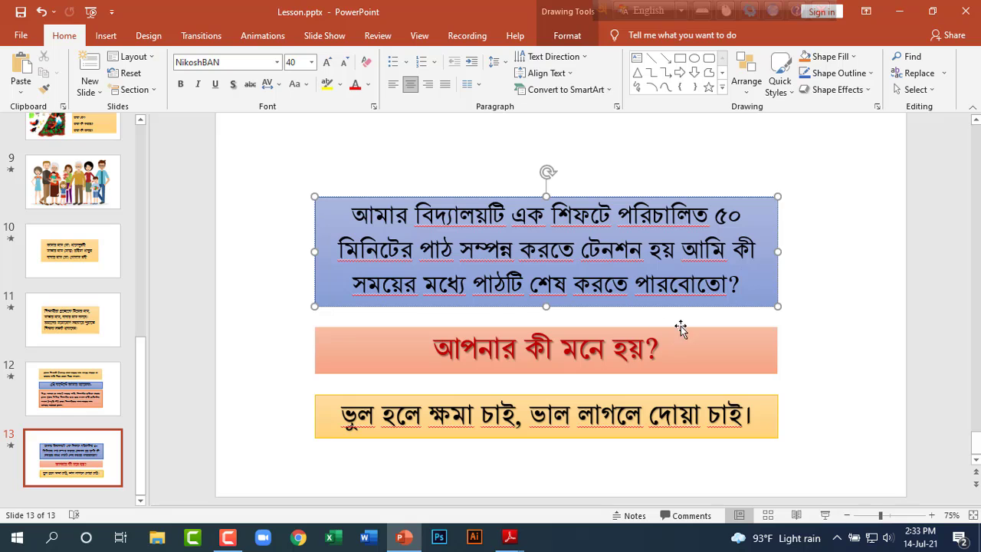
{"action": "left_click", "coordinate": [604, 349]}
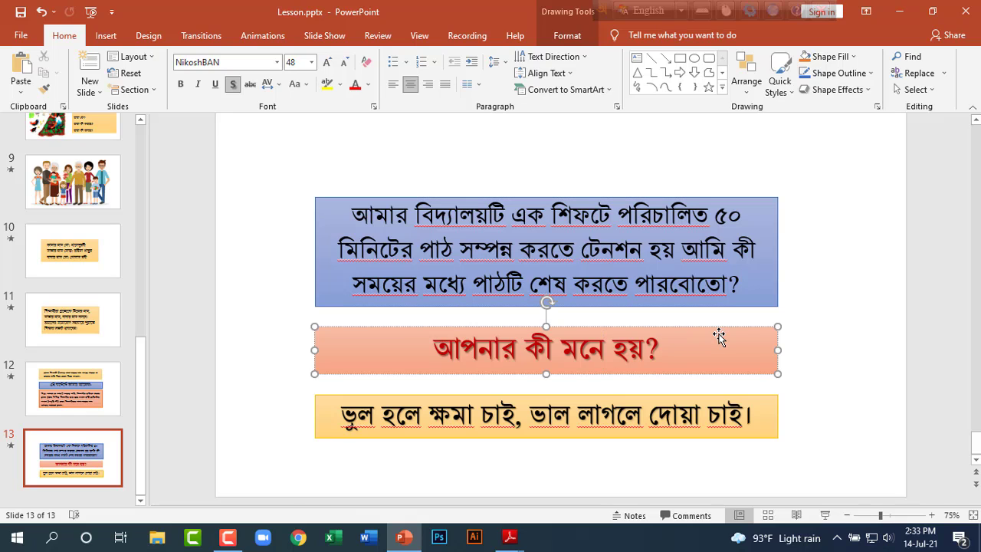